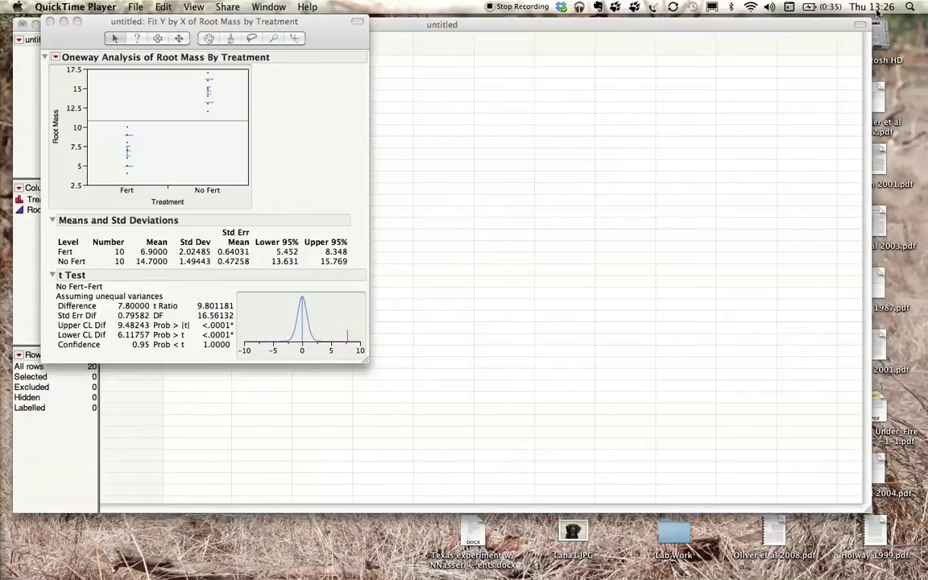
- Launch Excel from Spotlight with a new workbook in Normal view
{"action": "left_click", "coordinate": [910, 8]}
{"action": "type", "text": "exc"}
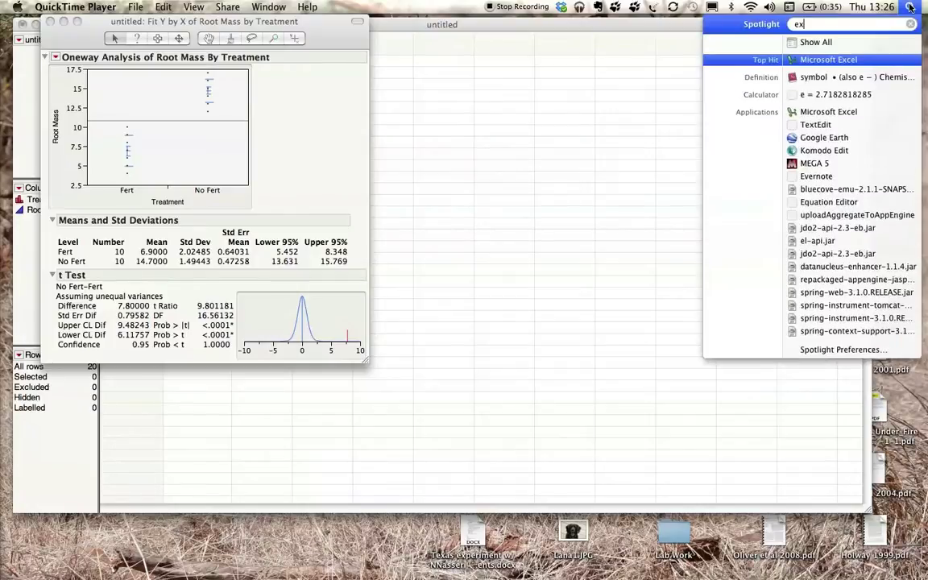
{"action": "left_click", "coordinate": [742, 56]}
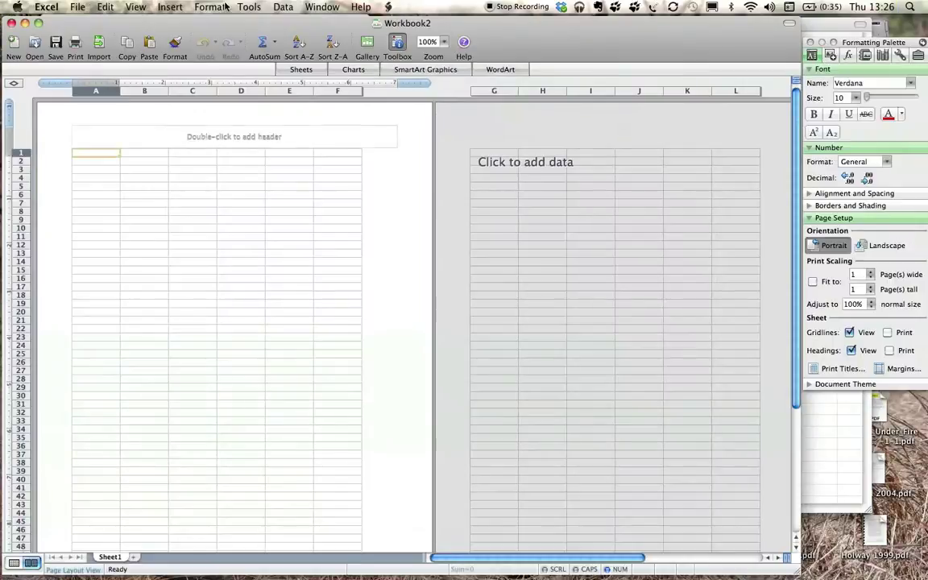
{"action": "left_click", "coordinate": [137, 8]}
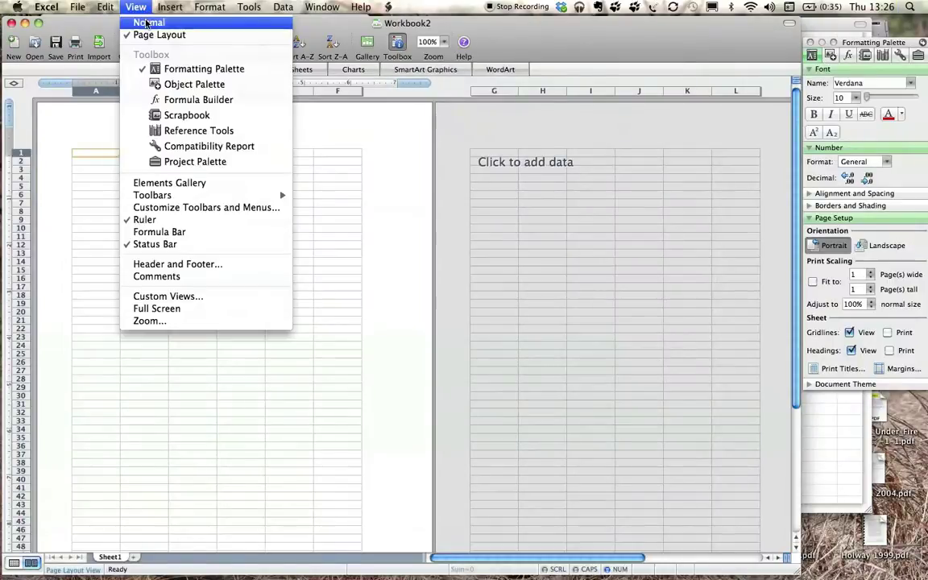
{"action": "left_click", "coordinate": [148, 22]}
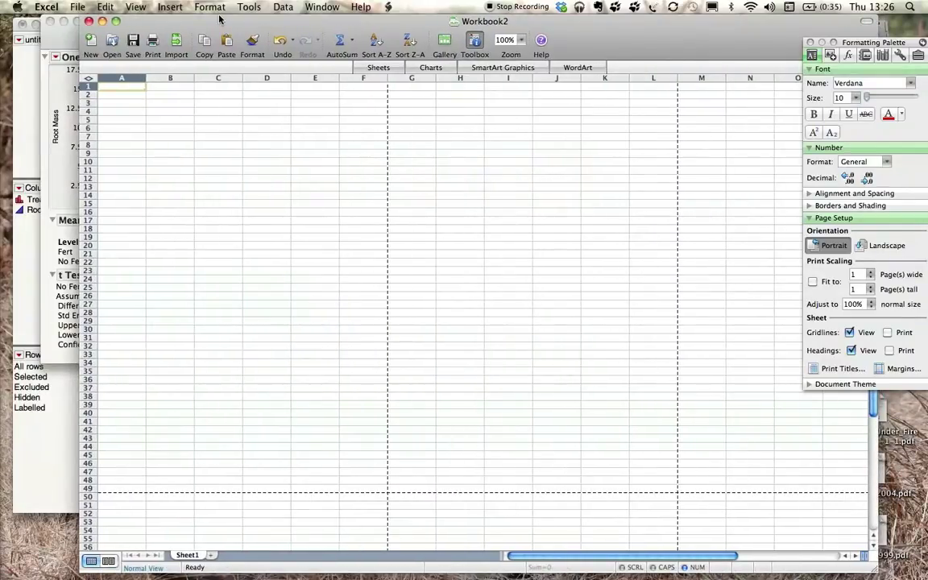
- Enter the headers Treatment in A1 and Root Mass in B1
{"action": "left_click_drag", "start_coordinate": [194, 17], "coordinate": [270, 18]}
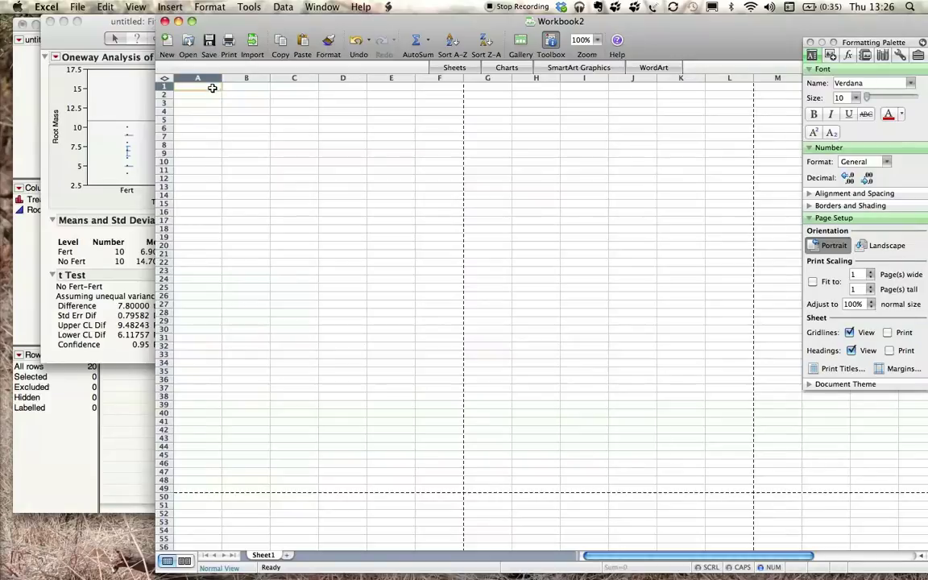
{"action": "type", "text": "Tre"}
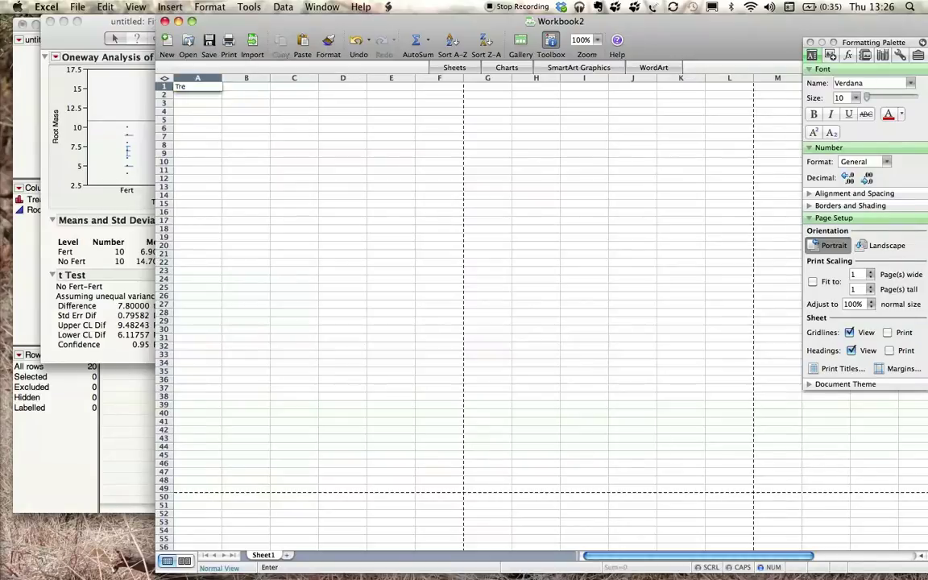
{"action": "type", "text": "atment"}
{"action": "key", "text": "Tab"}
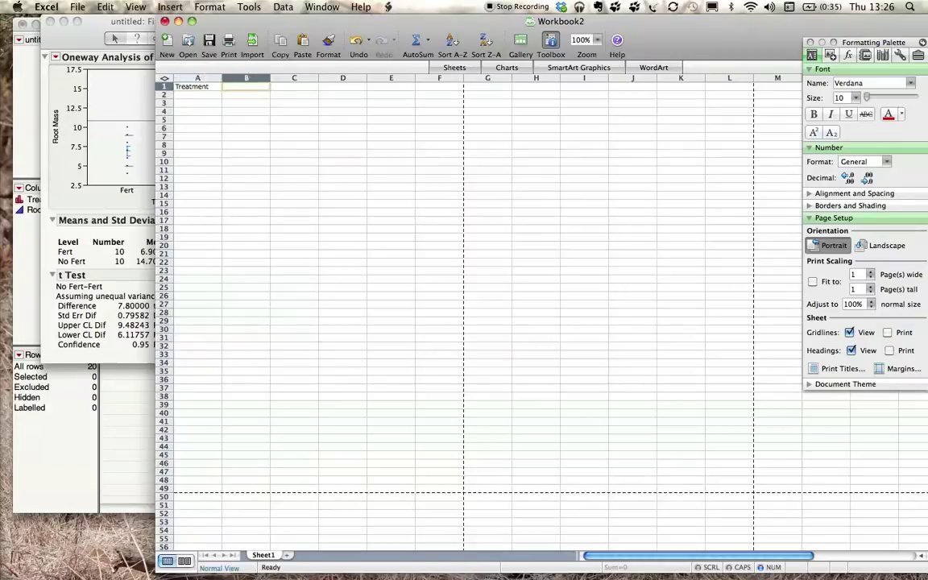
{"action": "type", "text": "Root Mass"}
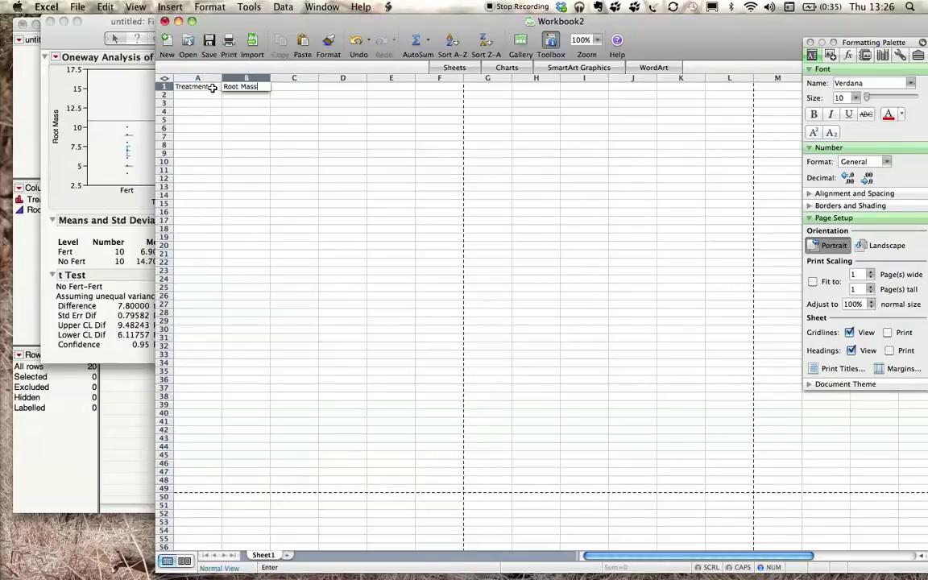
{"action": "key", "text": "Return"}
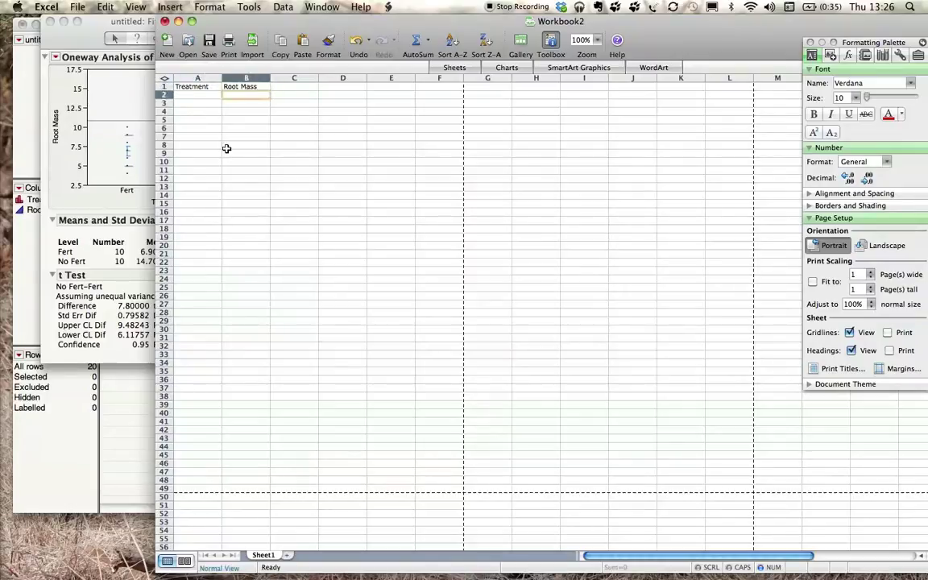
- Copy the 20 Treatment values from JMP's data table into Excel starting at A2
{"action": "left_click", "coordinate": [106, 360]}
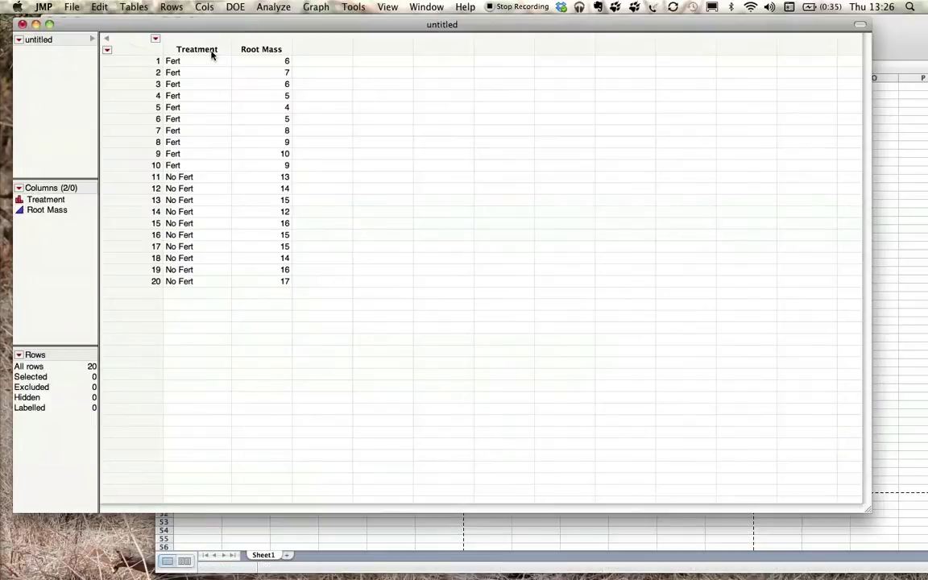
{"action": "left_click", "coordinate": [207, 71]}
{"action": "left_click_drag", "start_coordinate": [213, 65], "coordinate": [191, 284]}
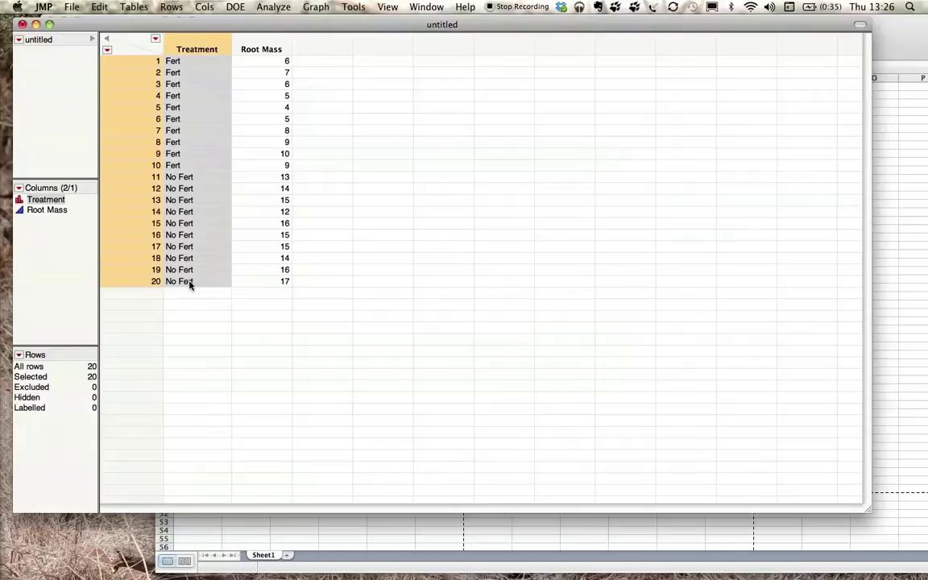
{"action": "key", "text": "F9"}
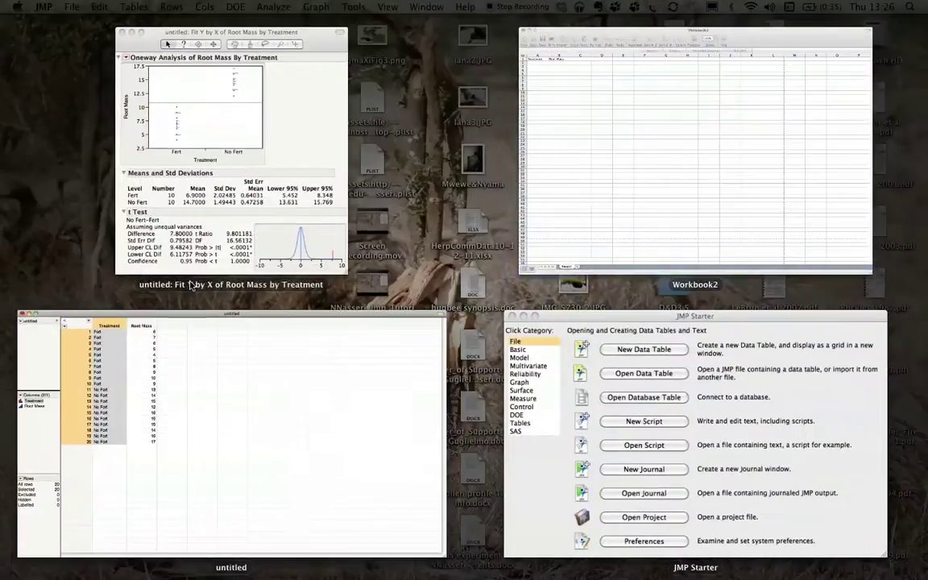
{"action": "left_click", "coordinate": [582, 181]}
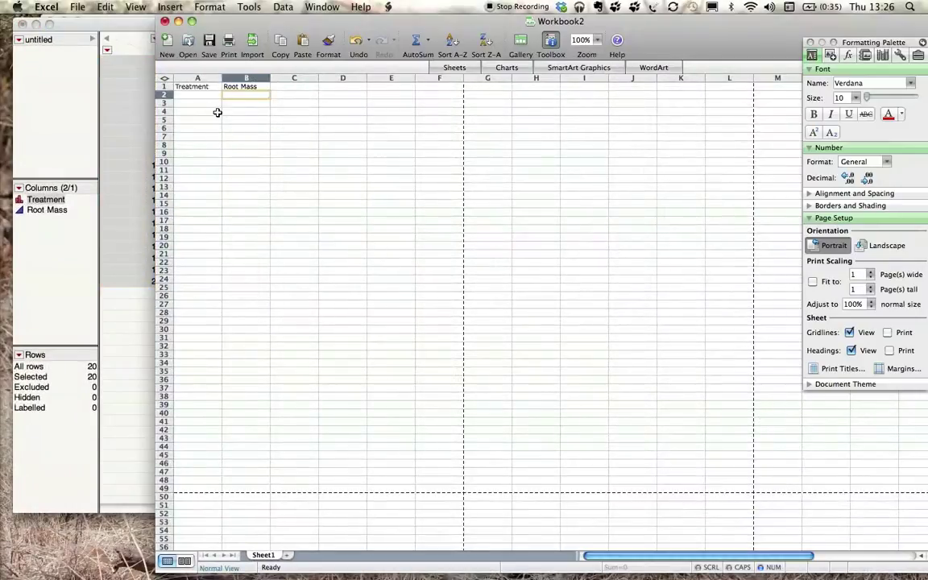
{"action": "left_click", "coordinate": [209, 96]}
{"action": "type", "text": "Fert Fert Fert Fert Fert Fert Fert Fert Fert Fert No Fert No Fert No Fert No Fert No Fert No Fert No Fert No Fert No Fert No Fert"}
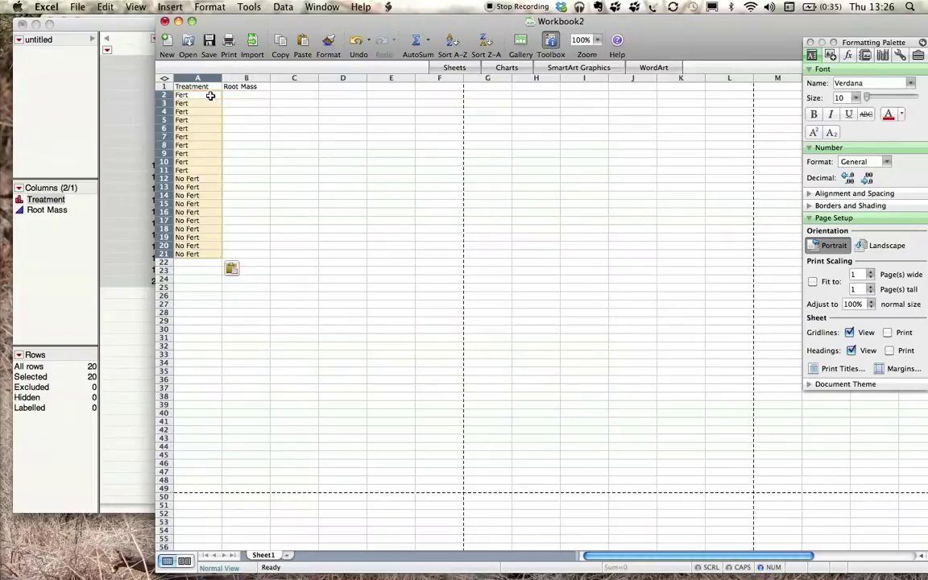
- Select and copy all 20 Root Mass values in JMP's data table
{"action": "left_click", "coordinate": [119, 301]}
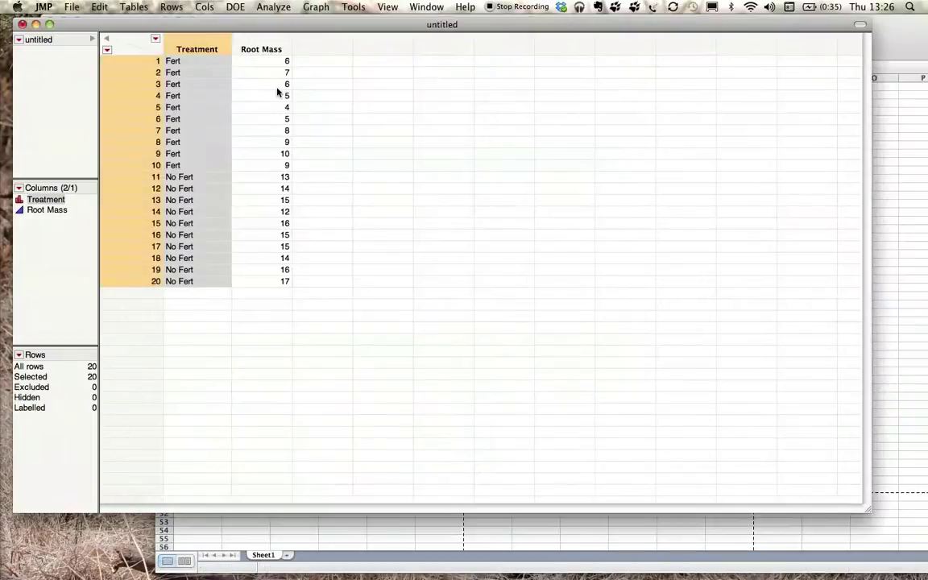
{"action": "left_click", "coordinate": [261, 50]}
{"action": "left_click", "coordinate": [264, 63]}
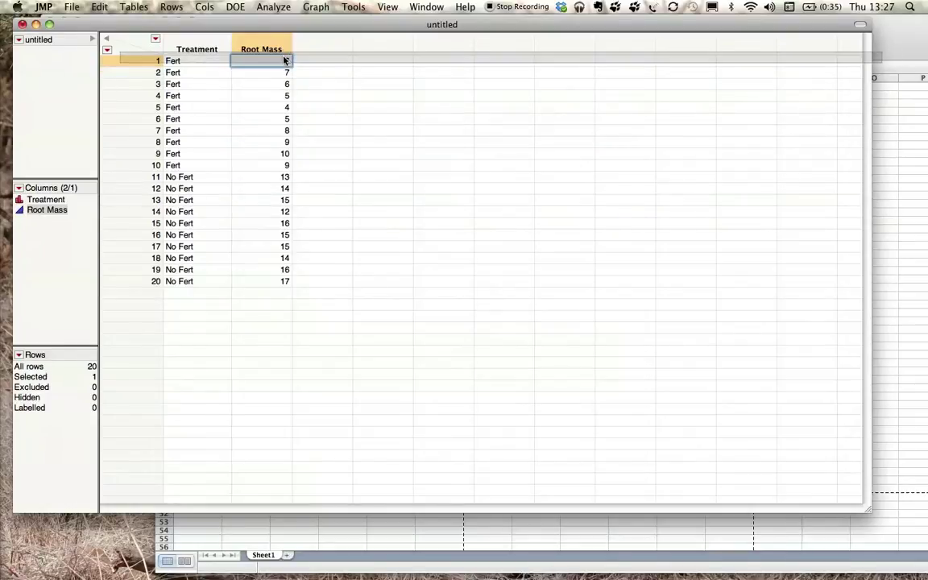
{"action": "key", "text": "super+v"}
{"action": "left_click", "coordinate": [559, 213]}
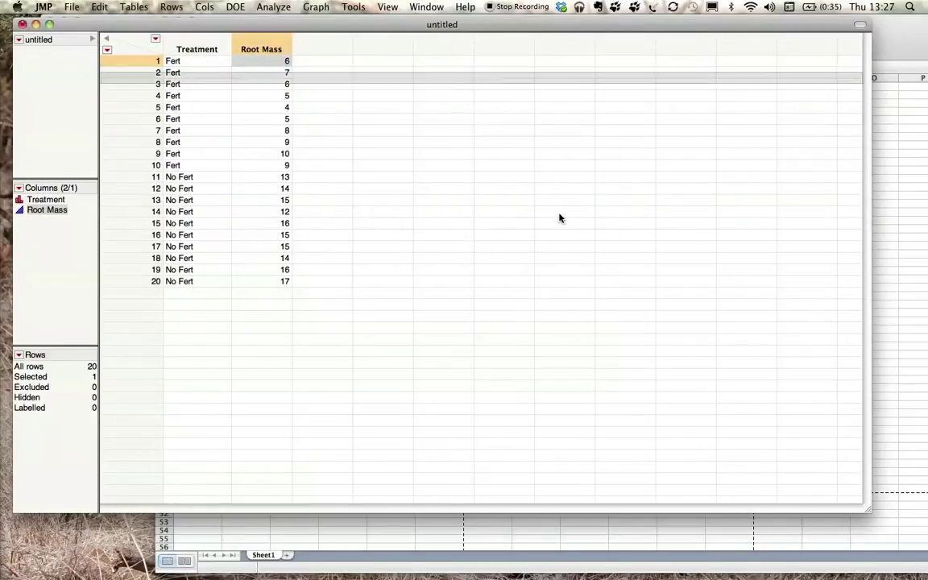
{"action": "left_click_drag", "start_coordinate": [259, 281], "coordinate": [269, 62]}
{"action": "key", "text": "super+c"}
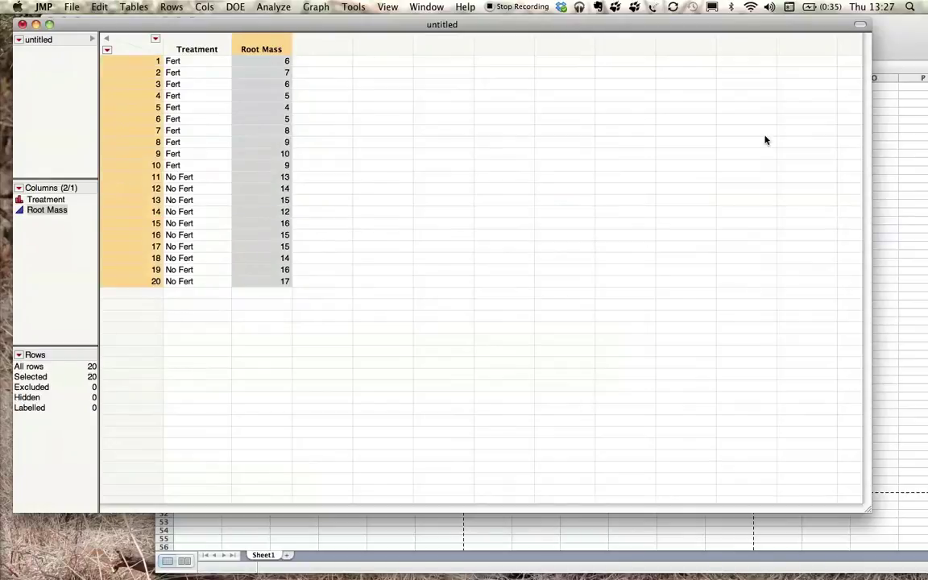
{"action": "left_click", "coordinate": [897, 132]}
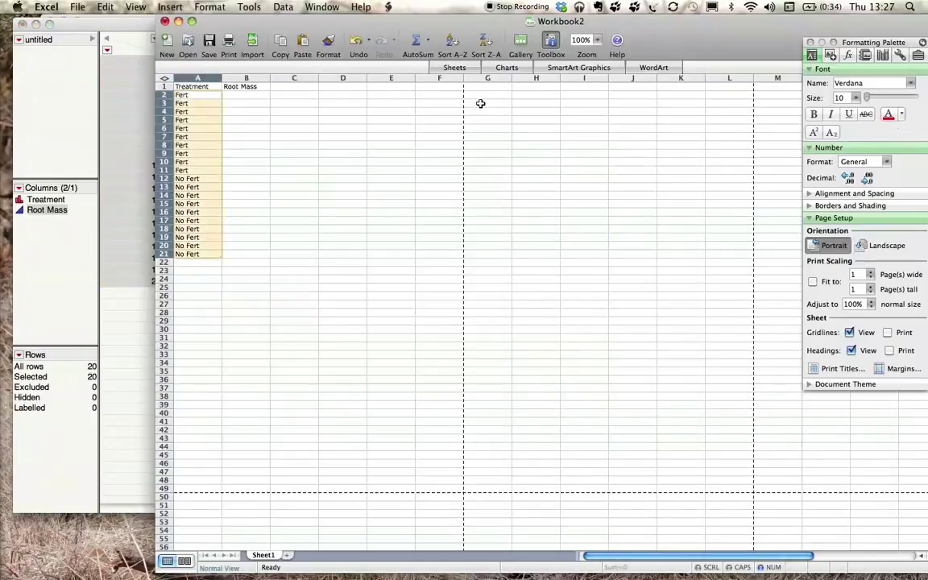
- Paste the Root Mass values into B2 and insert an AVE row after the Fert data
{"action": "left_click", "coordinate": [257, 94]}
{"action": "key", "text": "super+v"}
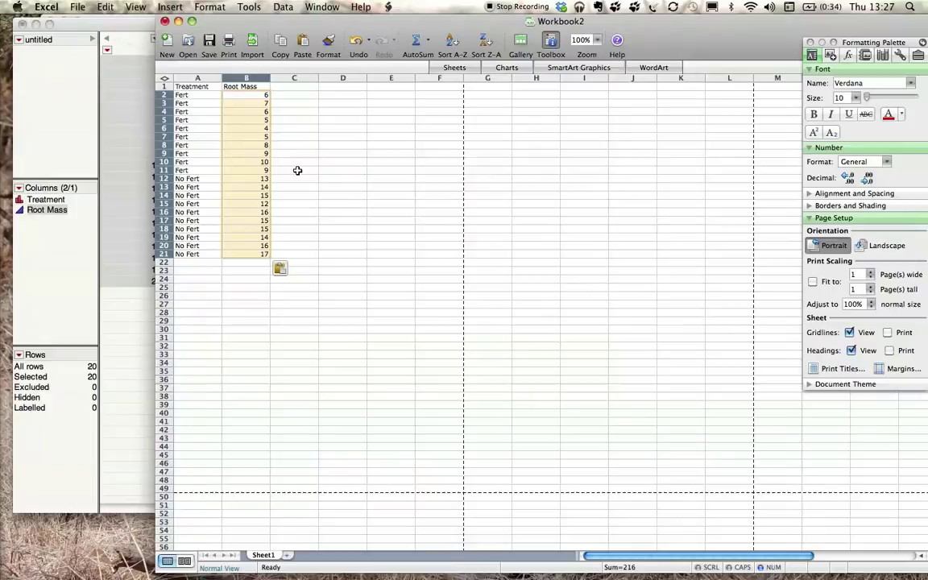
{"action": "left_click", "coordinate": [164, 179]}
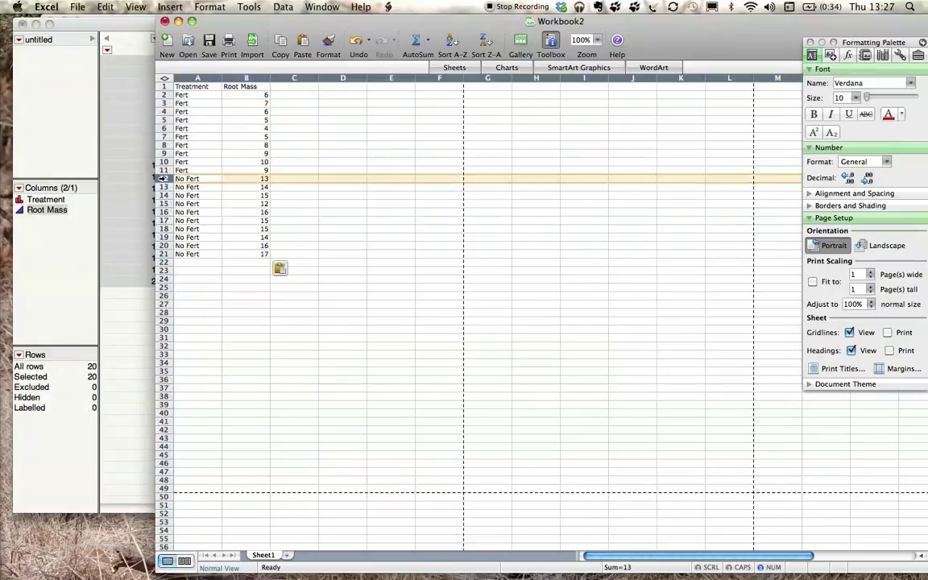
{"action": "right_click", "coordinate": [164, 181]}
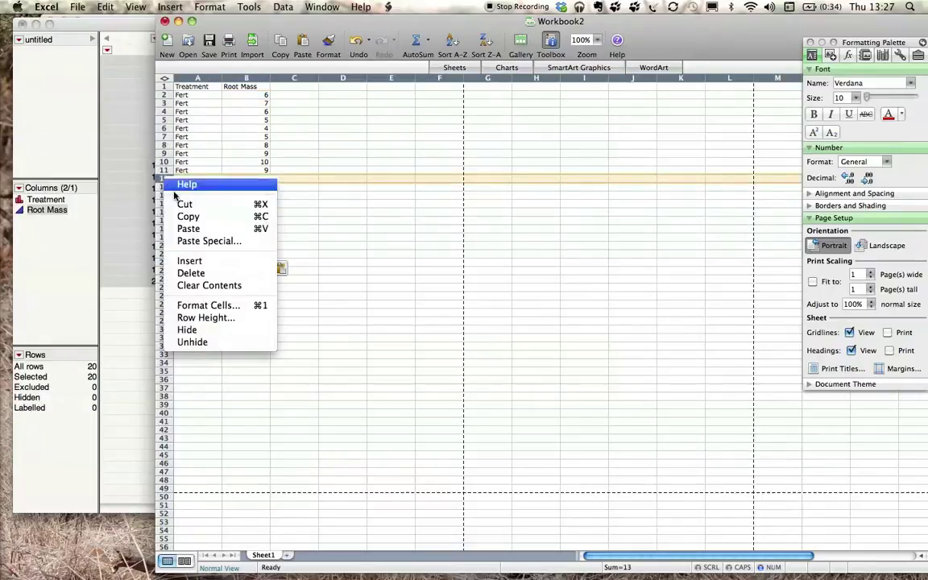
{"action": "left_click", "coordinate": [192, 260]}
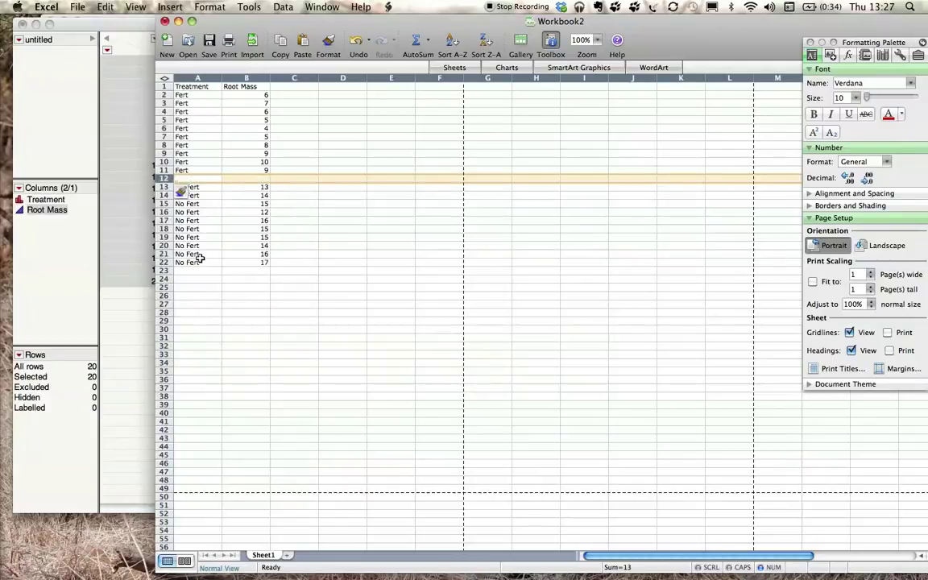
{"action": "left_click", "coordinate": [209, 178]}
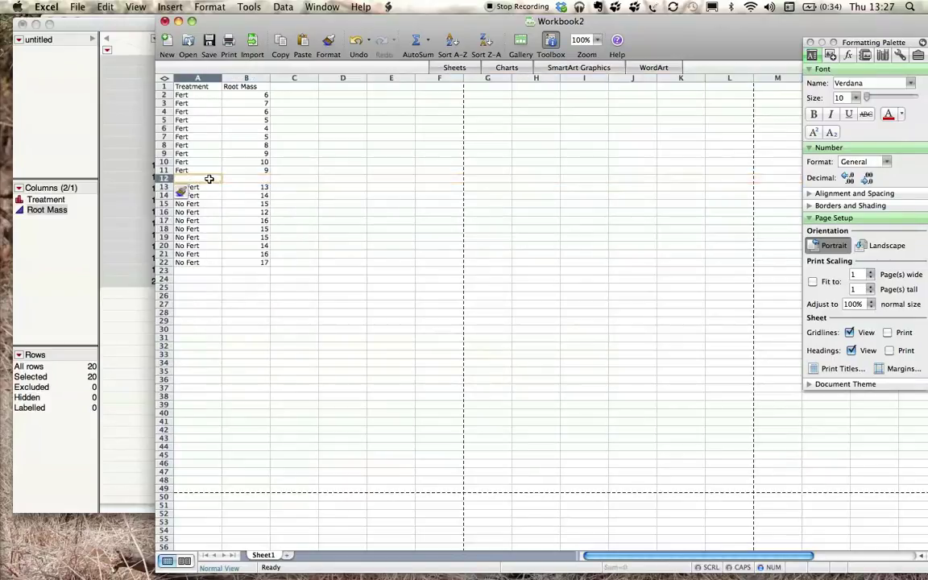
{"action": "type", "text": "AVE"}
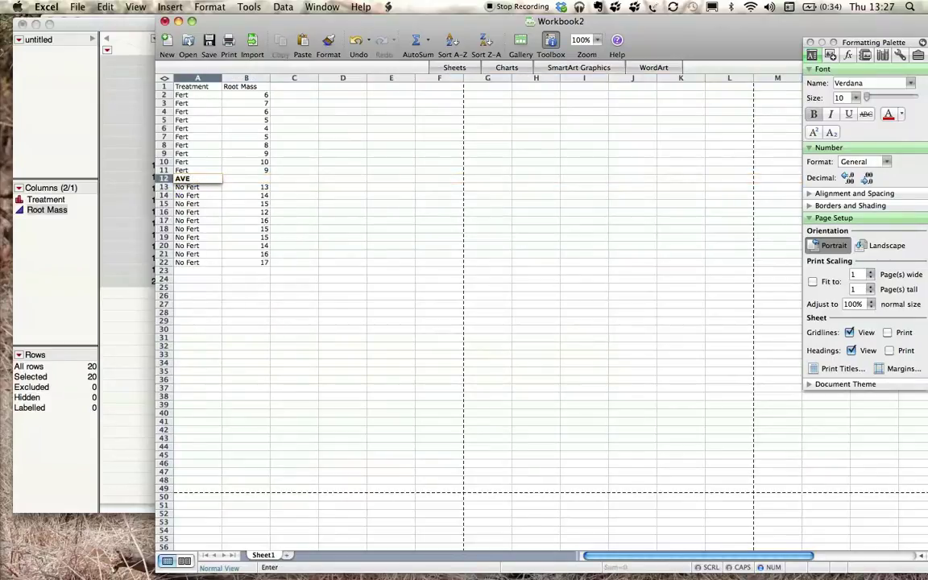
- Insert a new row 13 below AVE and label it SD
{"action": "left_click", "coordinate": [162, 187]}
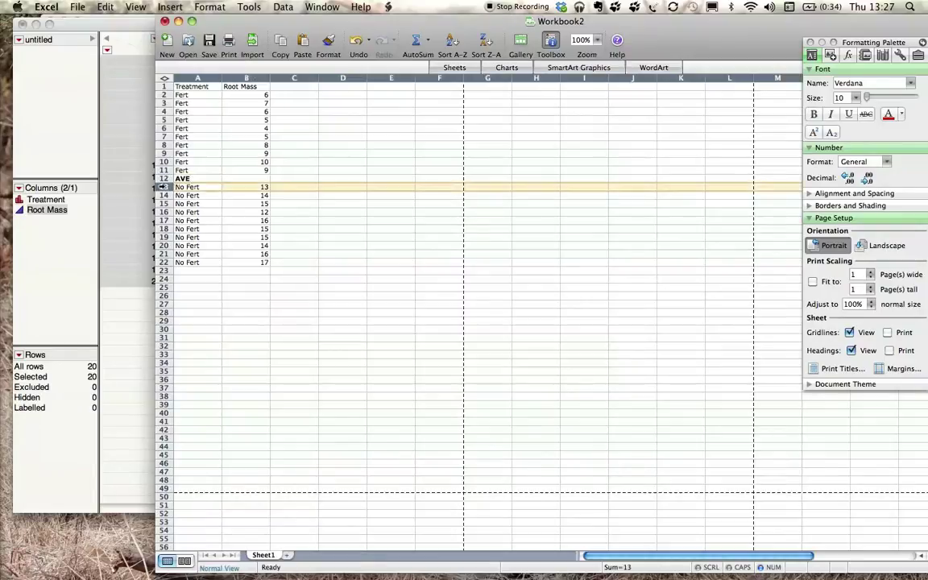
{"action": "right_click", "coordinate": [162, 186]}
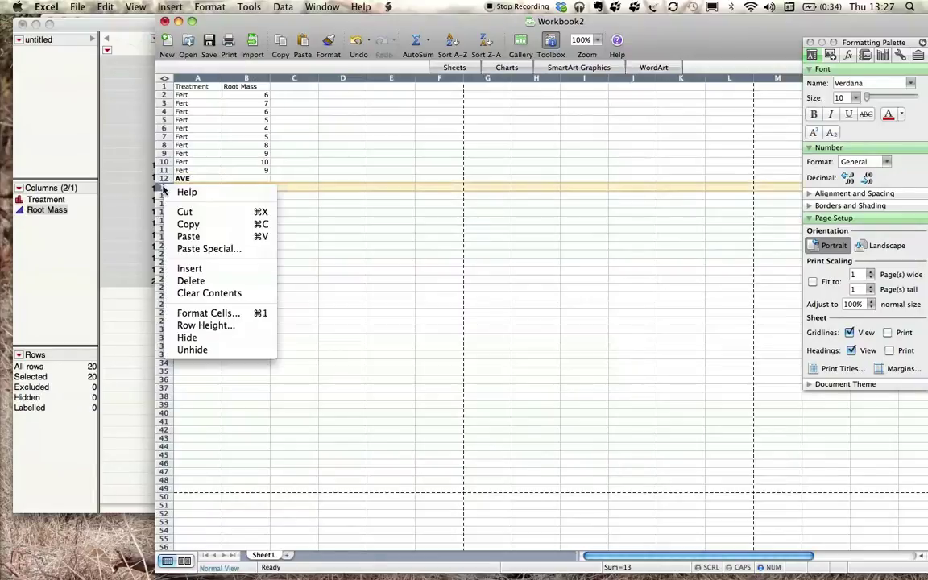
{"action": "left_click", "coordinate": [187, 271]}
{"action": "left_click", "coordinate": [196, 186]}
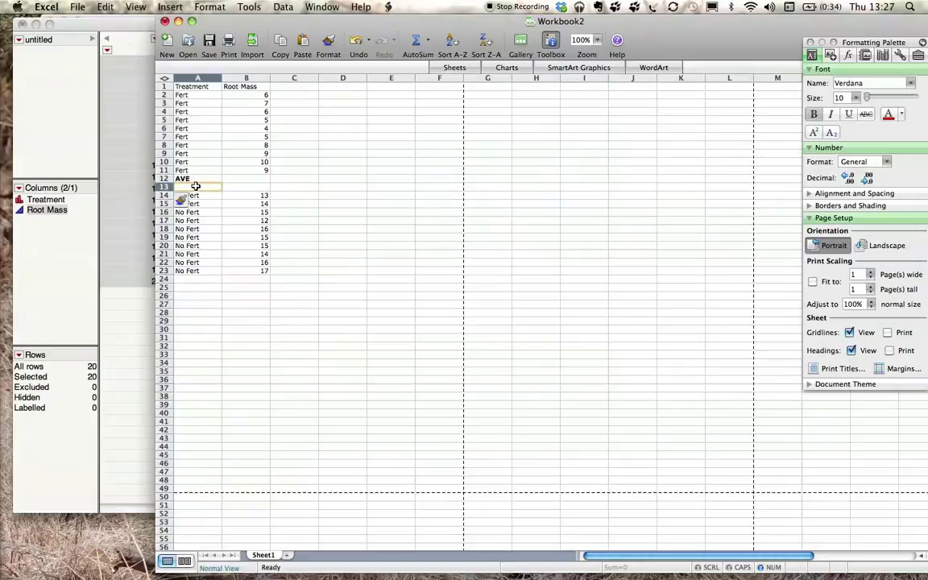
{"action": "type", "text": "SD"}
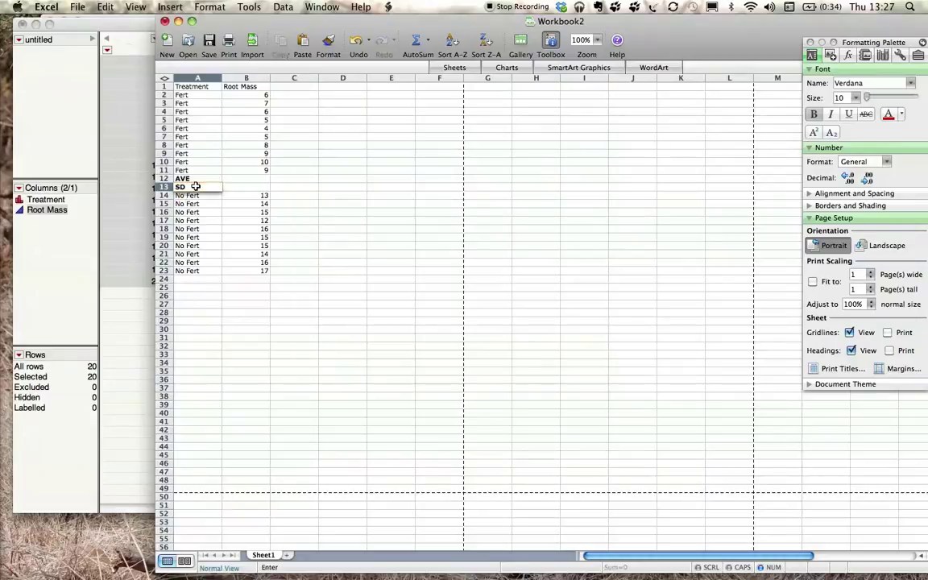
- Enter =AVERAGE(B2:B11) in B12, giving the Fert mean of 6.9
{"action": "left_click", "coordinate": [241, 179]}
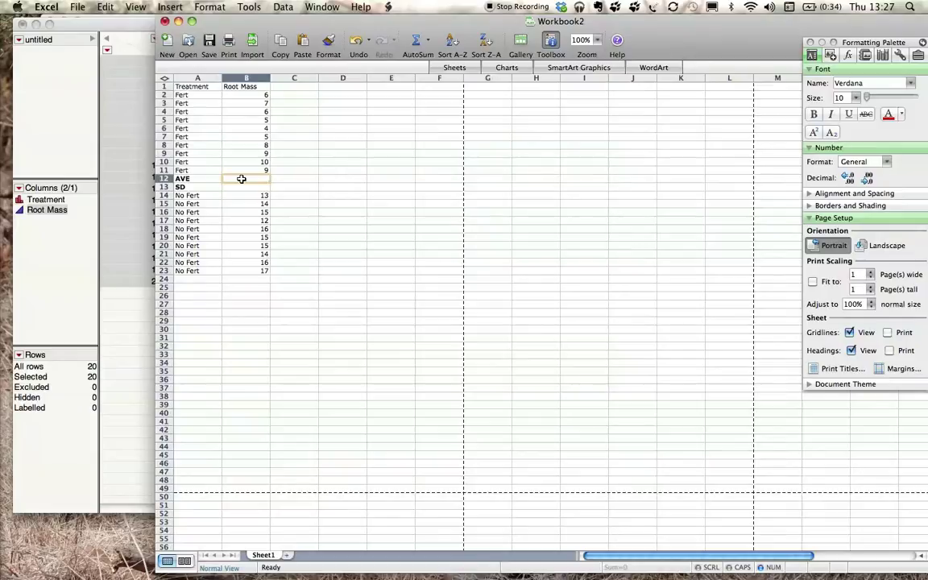
{"action": "type", "text": "=("}
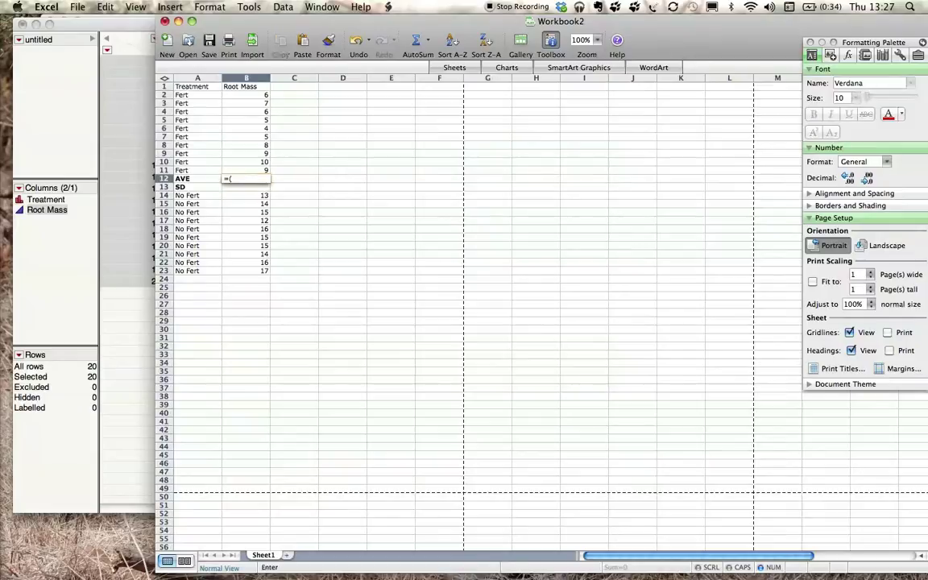
{"action": "left_click_drag", "start_coordinate": [249, 95], "coordinate": [247, 169]}
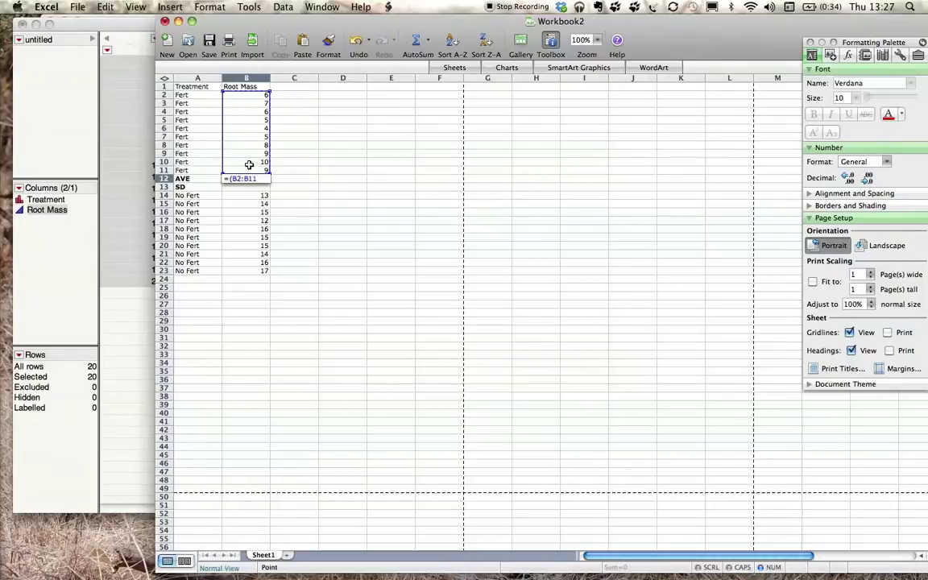
{"action": "key", "text": "Return"}
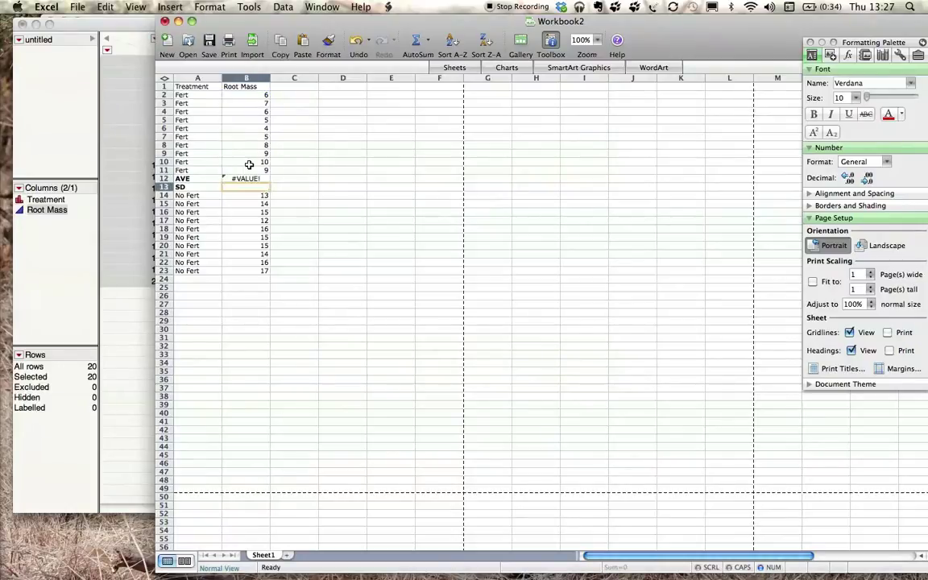
{"action": "double_click", "coordinate": [245, 178]}
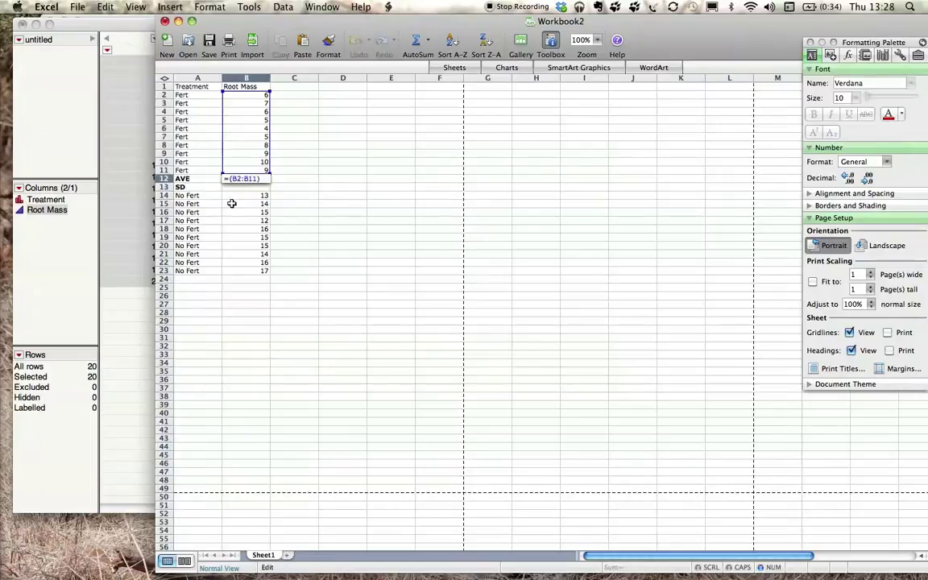
{"action": "type", "text": "Ave"}
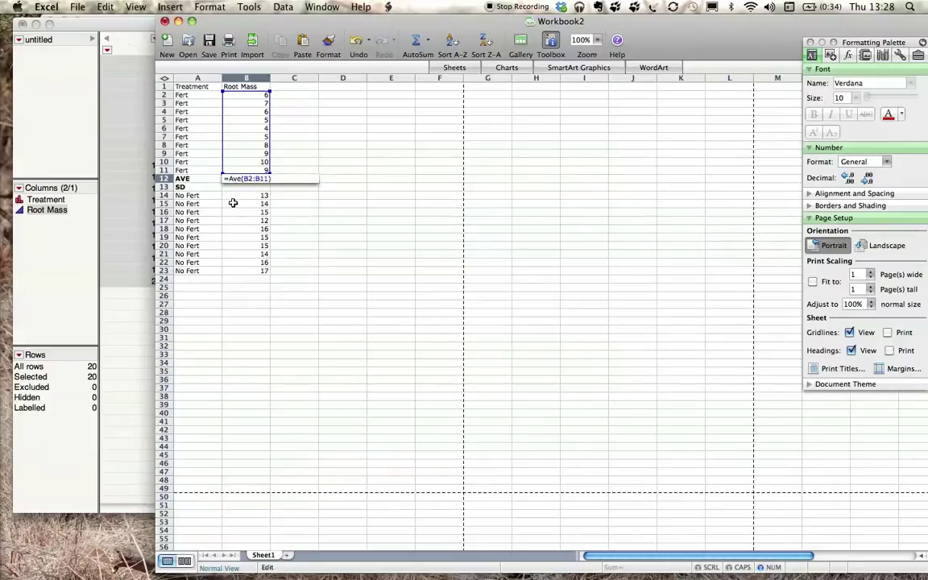
{"action": "type", "text": "rage"}
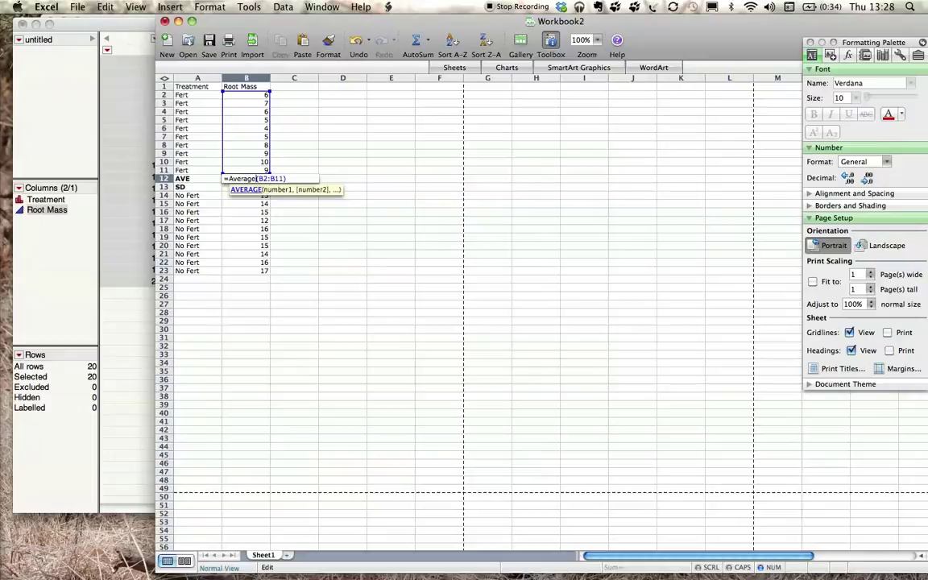
{"action": "key", "text": "Return"}
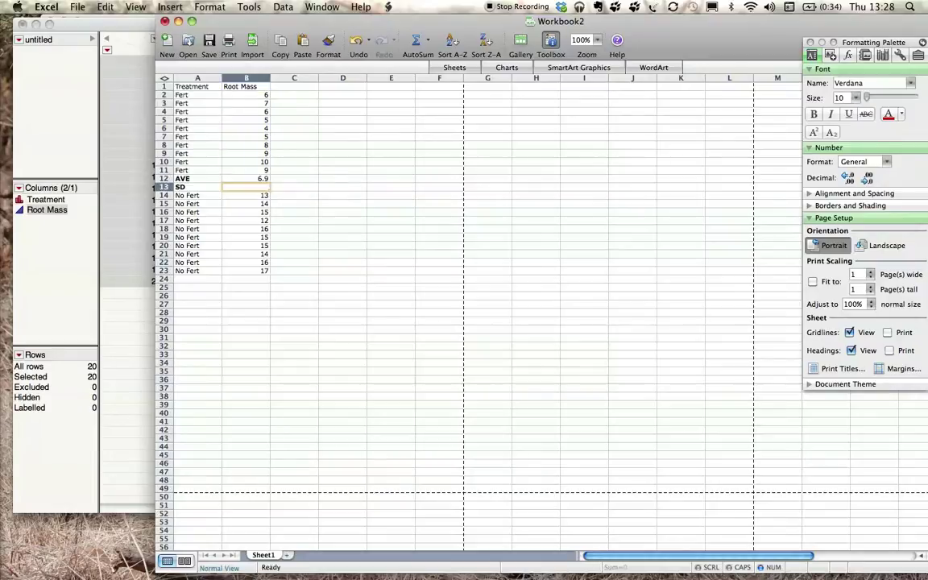
{"action": "left_click", "coordinate": [241, 179]}
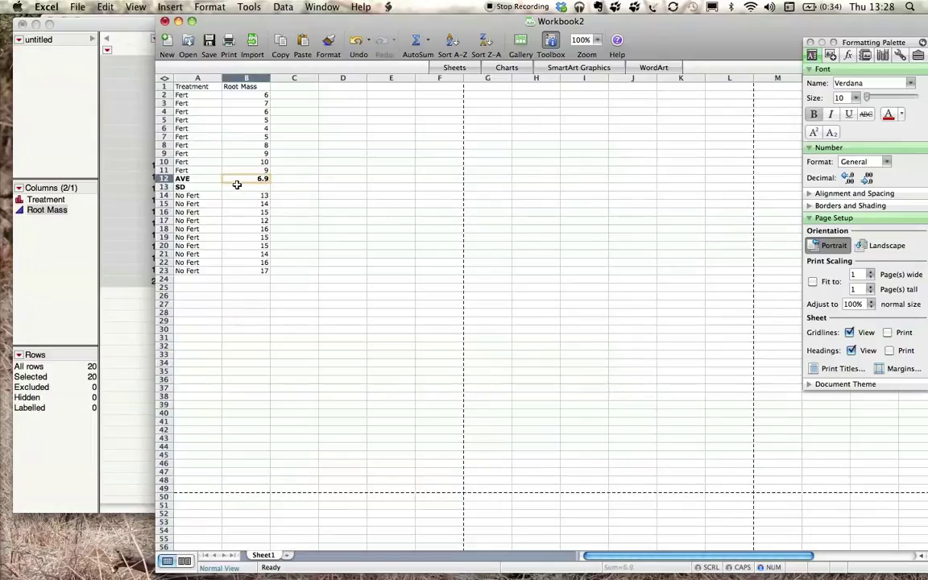
{"action": "left_click", "coordinate": [232, 187]}
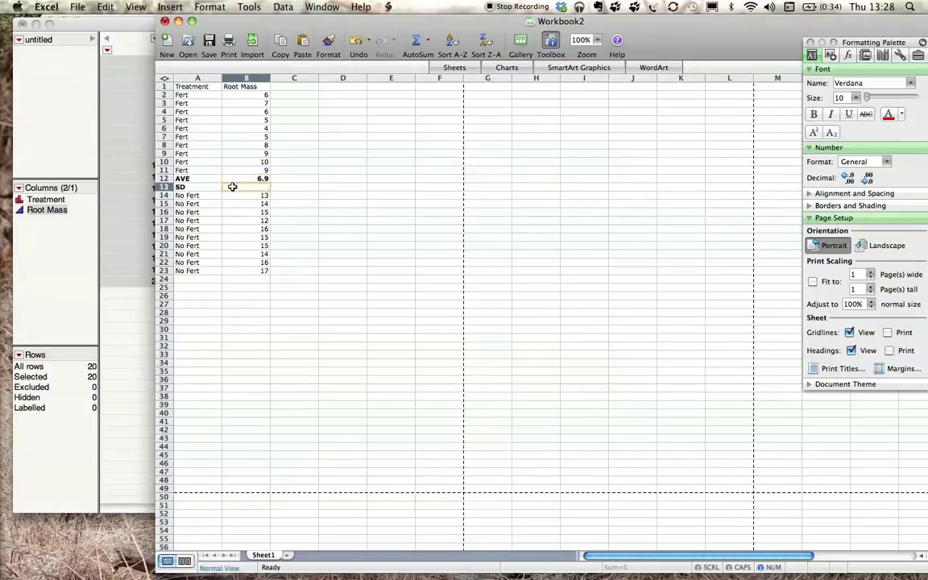
- Enter =STDEV(B2:B11) in B13 and bold the 2.024846 result
{"action": "type", "text": "=STDEV"}
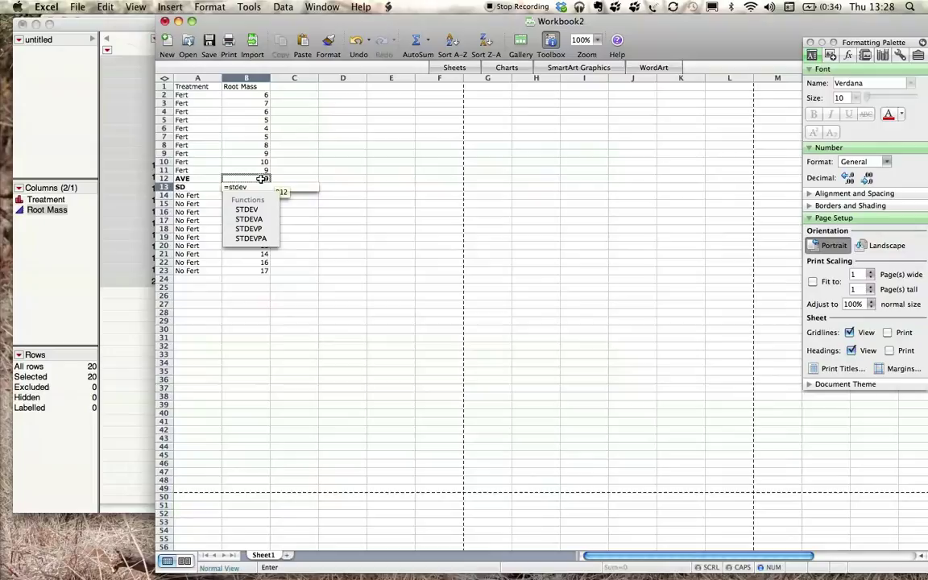
{"action": "type", "text": "("}
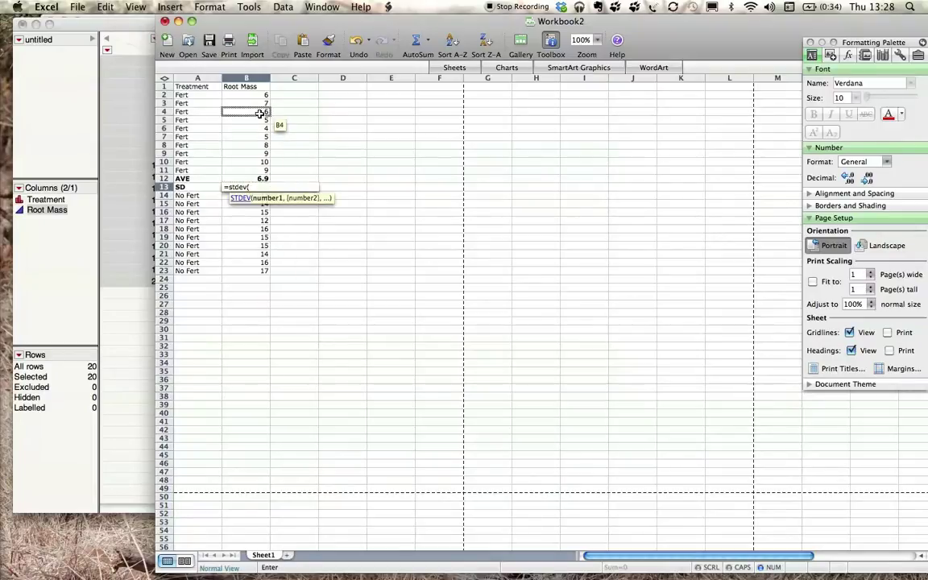
{"action": "left_click_drag", "start_coordinate": [254, 96], "coordinate": [251, 168]}
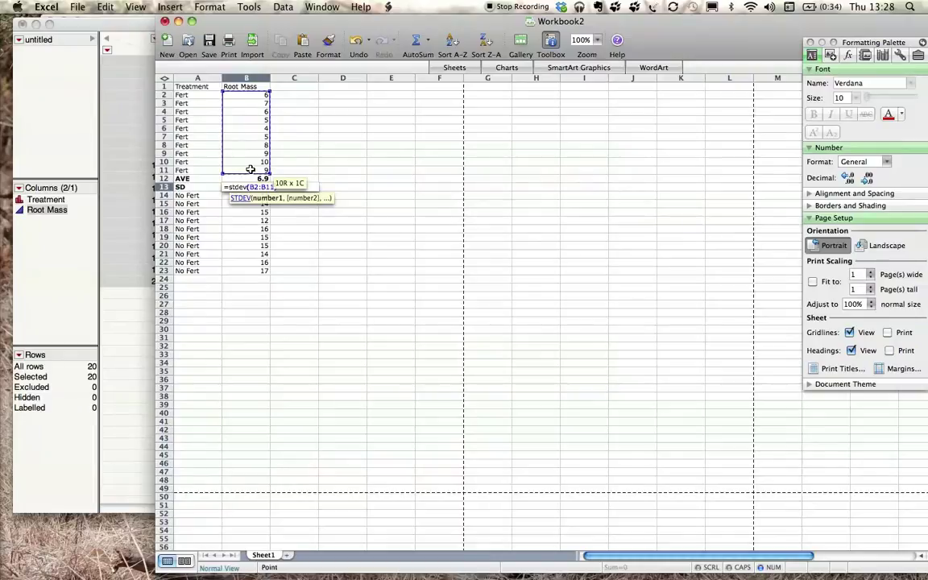
{"action": "key", "text": "Return"}
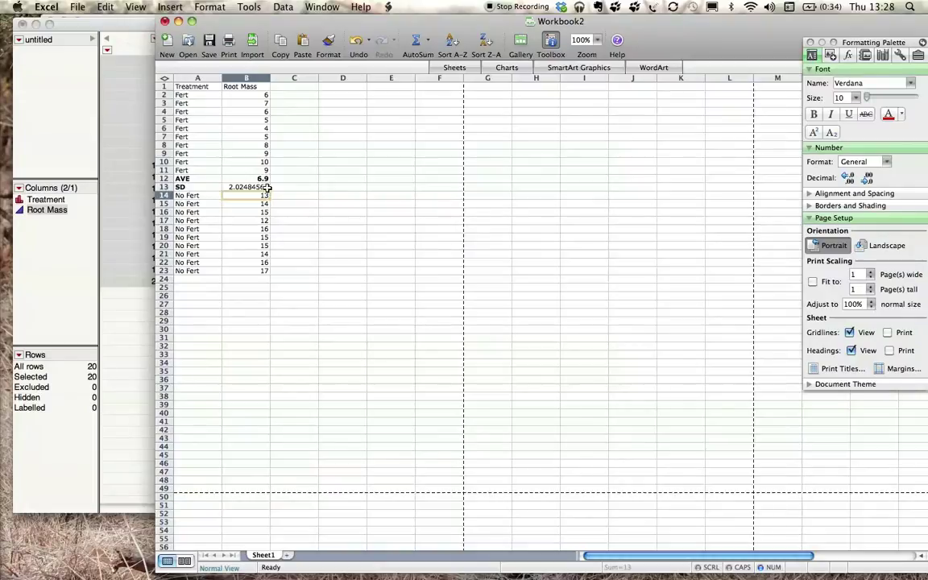
{"action": "double_click", "coordinate": [267, 187]}
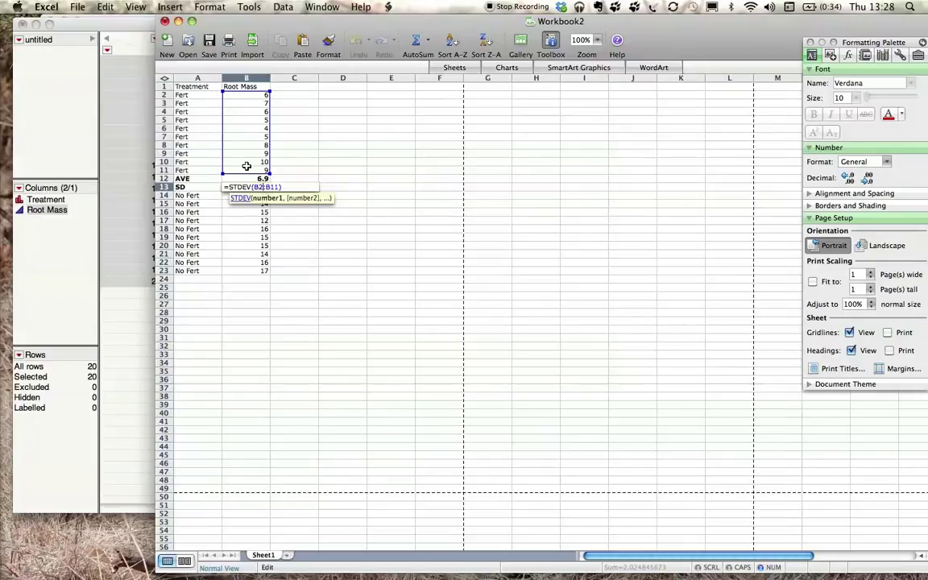
{"action": "key", "text": "Return"}
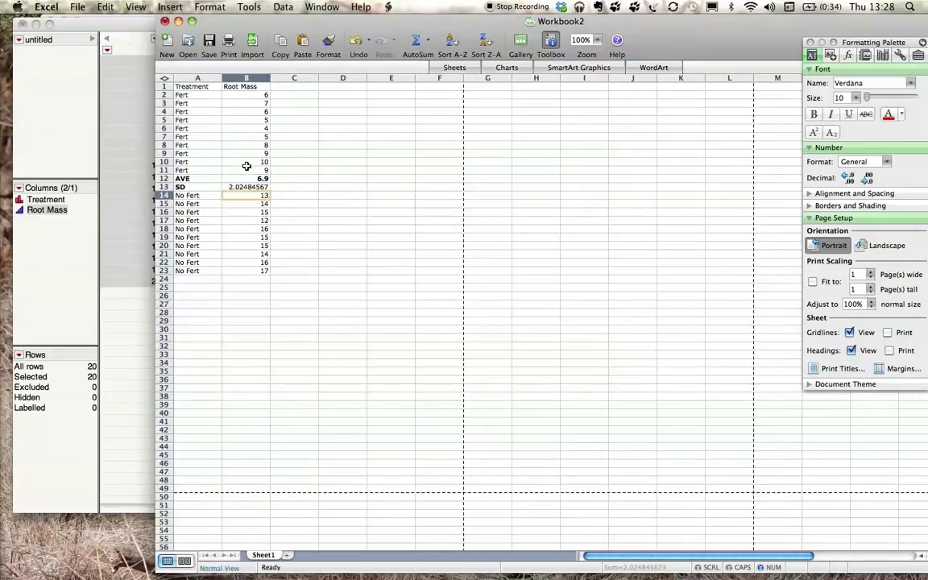
{"action": "left_click", "coordinate": [238, 184]}
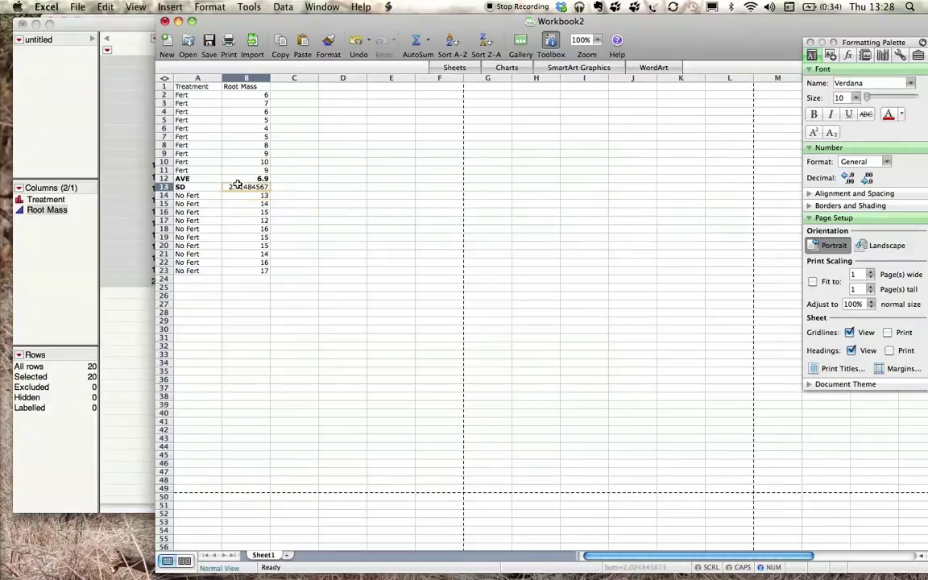
{"action": "key", "text": "super+b"}
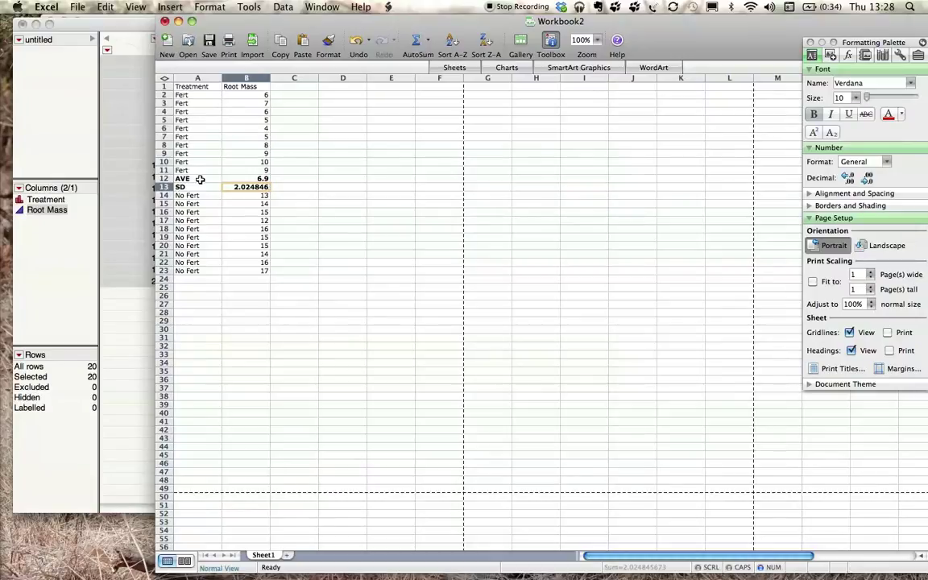
- Copy the AVE and SD rows to A24, giving No Fert values 14.7 and 1.494434
{"action": "left_click_drag", "start_coordinate": [200, 179], "coordinate": [249, 185]}
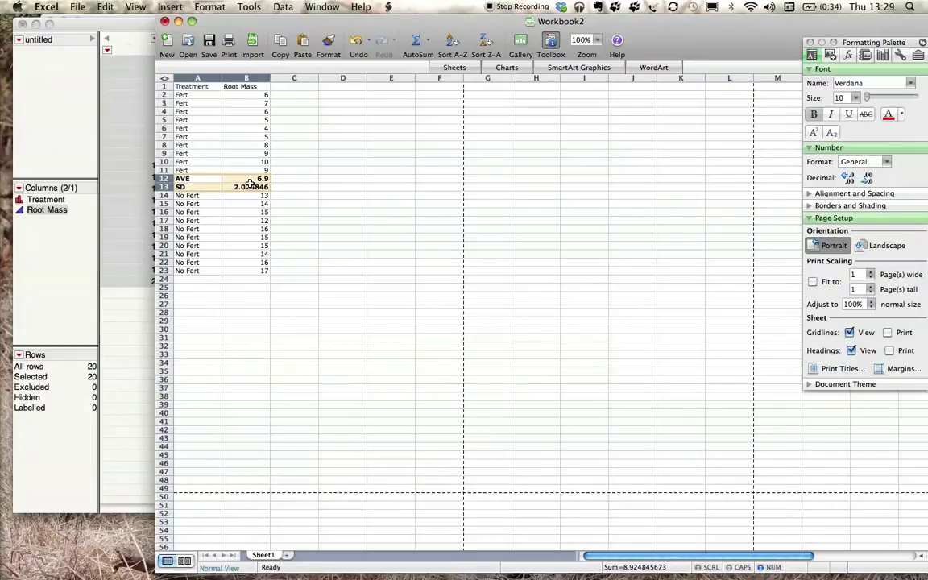
{"action": "key", "text": "super+c"}
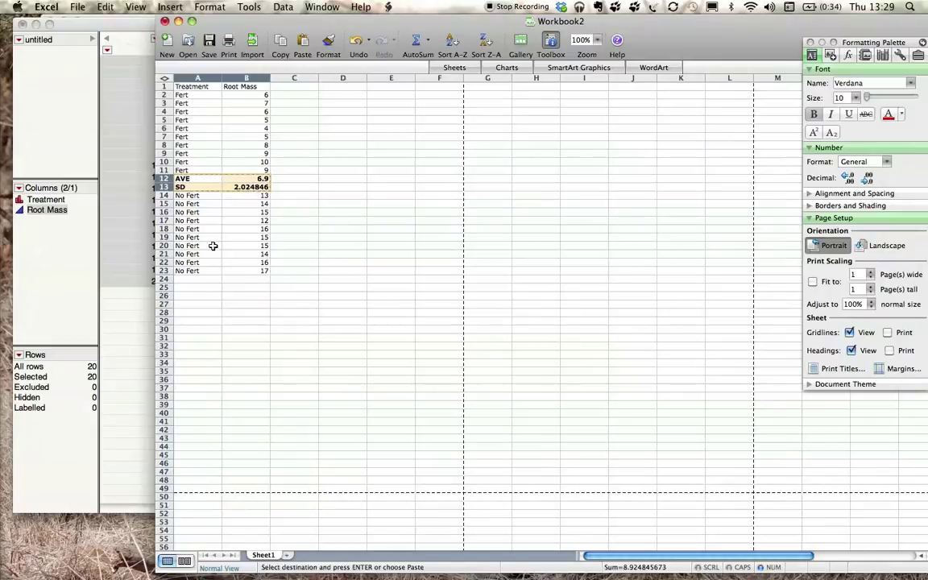
{"action": "left_click", "coordinate": [210, 282]}
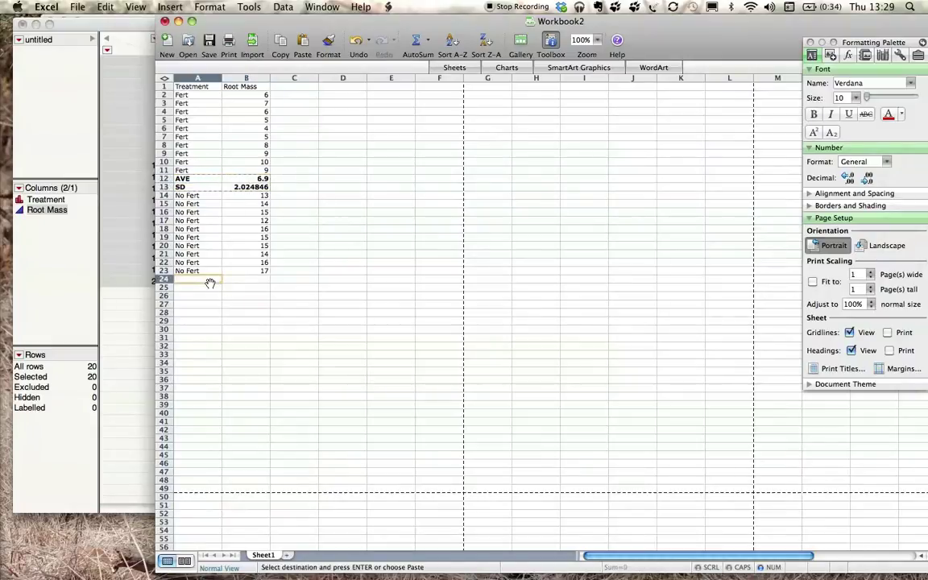
{"action": "key", "text": "super+v"}
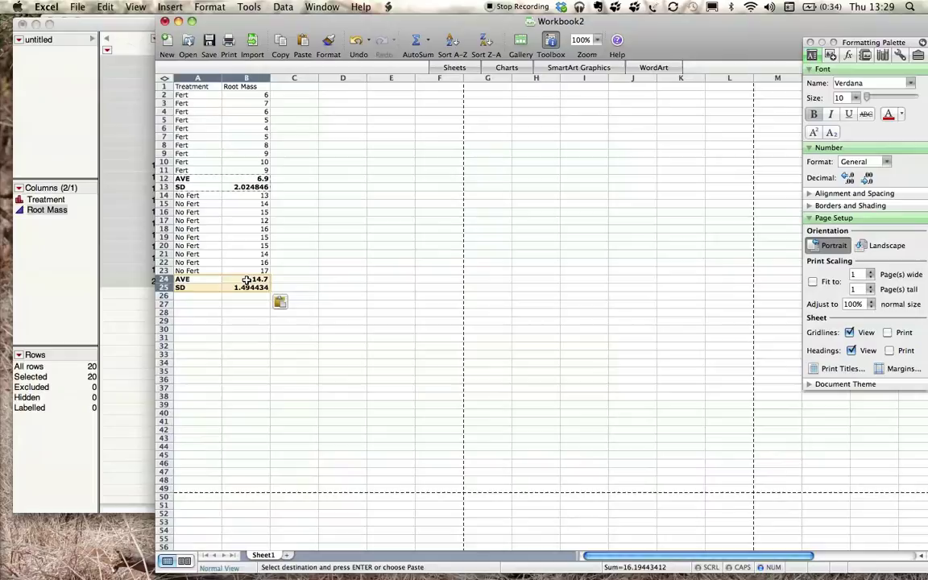
{"action": "double_click", "coordinate": [247, 279]}
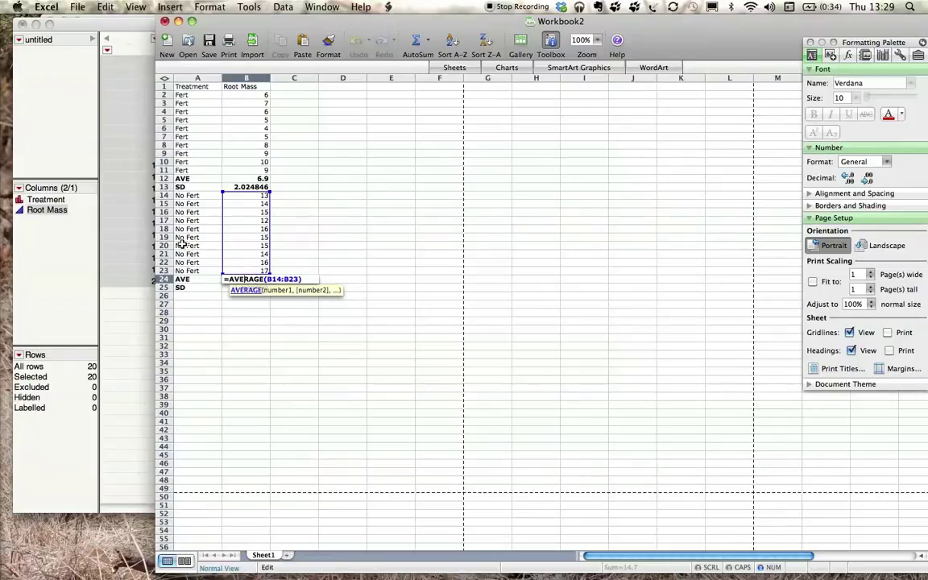
{"action": "key", "text": "Return"}
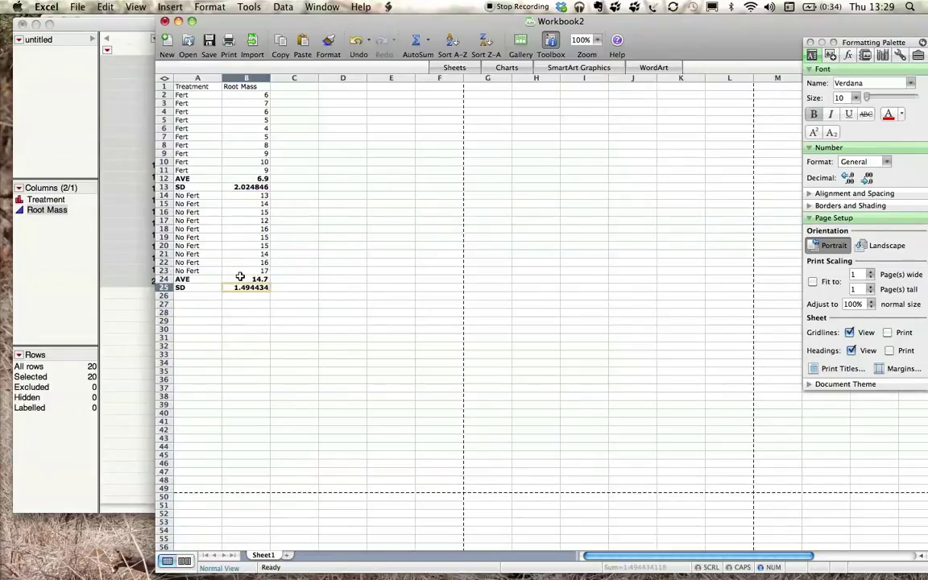
- Check JMP's Fit Y by X means and SDs against Excel, then shift Excel left
{"action": "key", "text": "F9"}
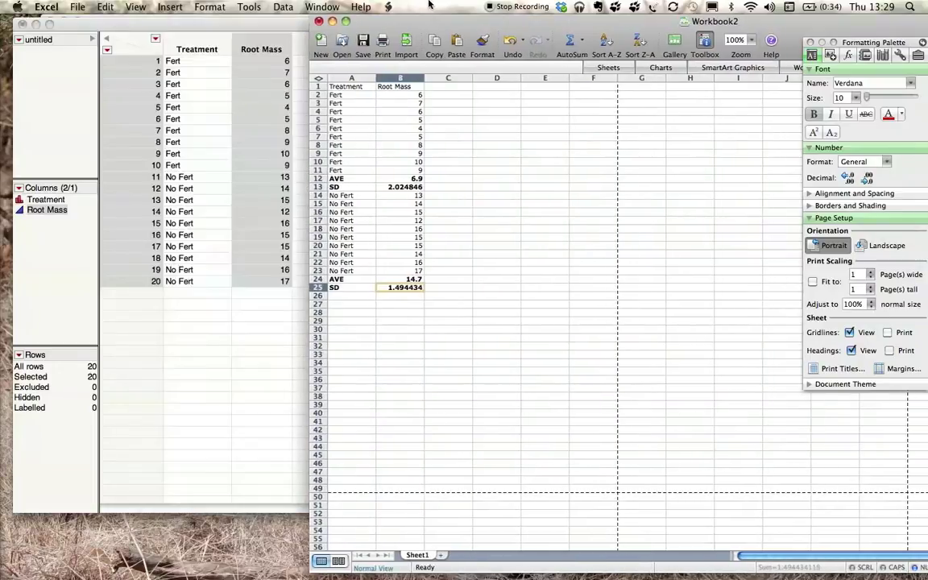
{"action": "left_click", "coordinate": [300, 103]}
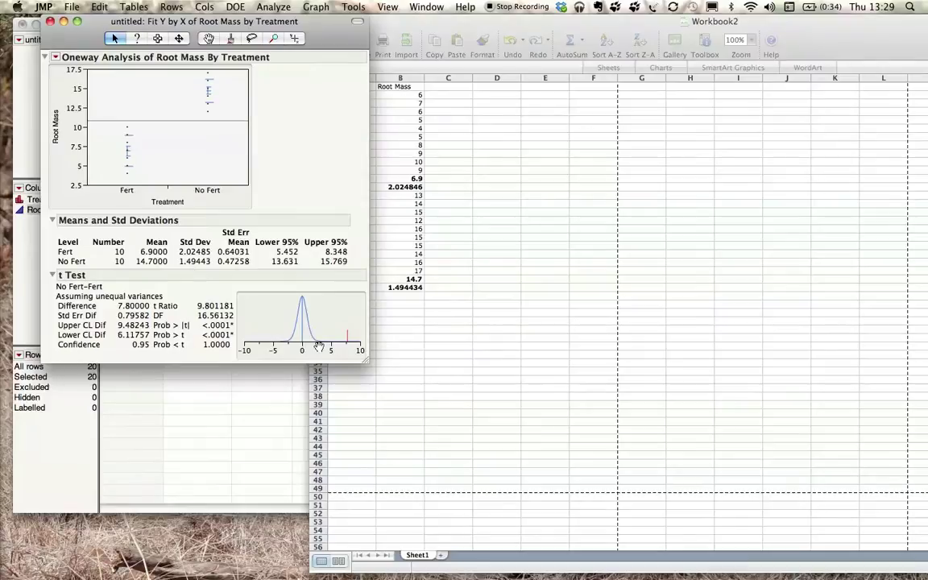
{"action": "left_click", "coordinate": [422, 267]}
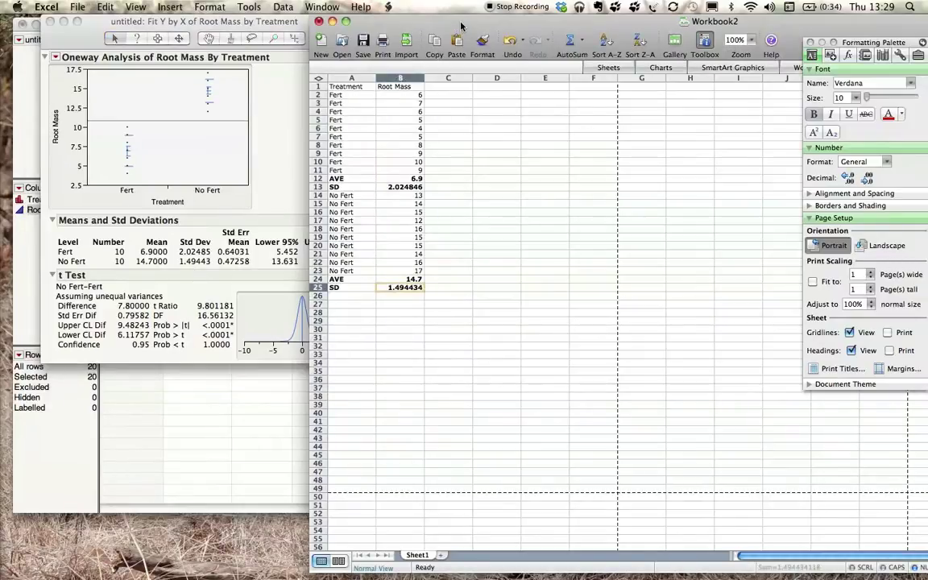
{"action": "left_click_drag", "start_coordinate": [460, 26], "coordinate": [238, 7]}
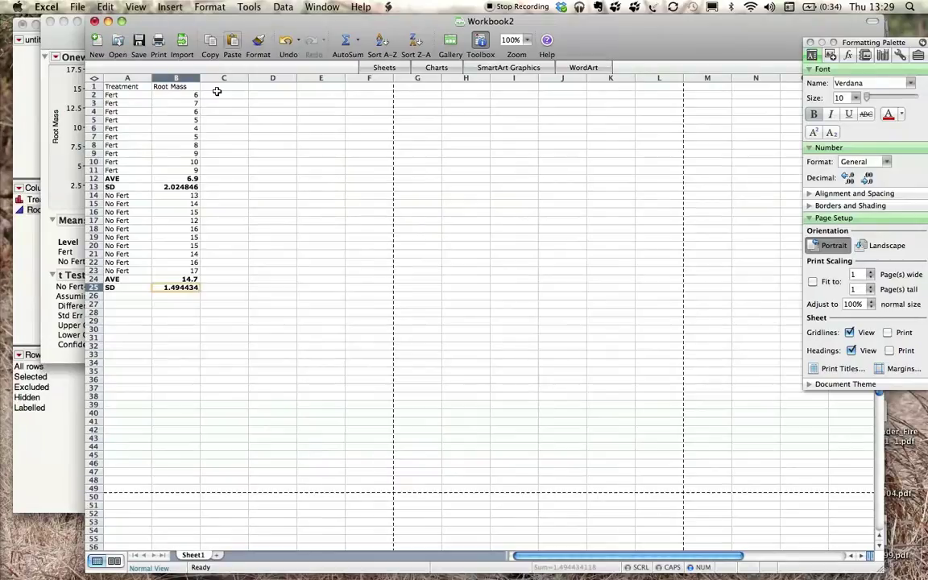
- Label the summary table with Fert and No Fert in D3:E3 and AVE, SD in C4:C5
{"action": "left_click", "coordinate": [274, 106]}
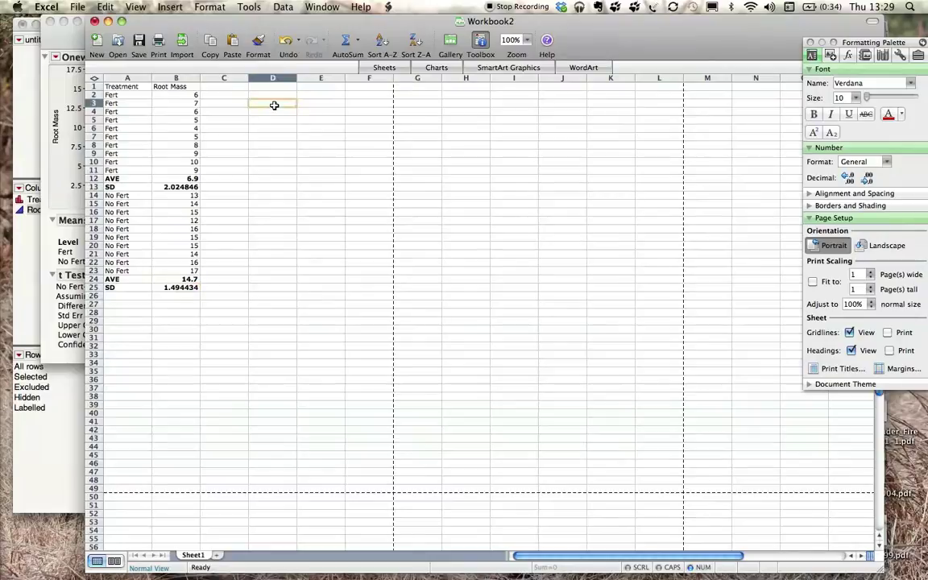
{"action": "type", "text": "Fert"}
{"action": "key", "text": "Tab"}
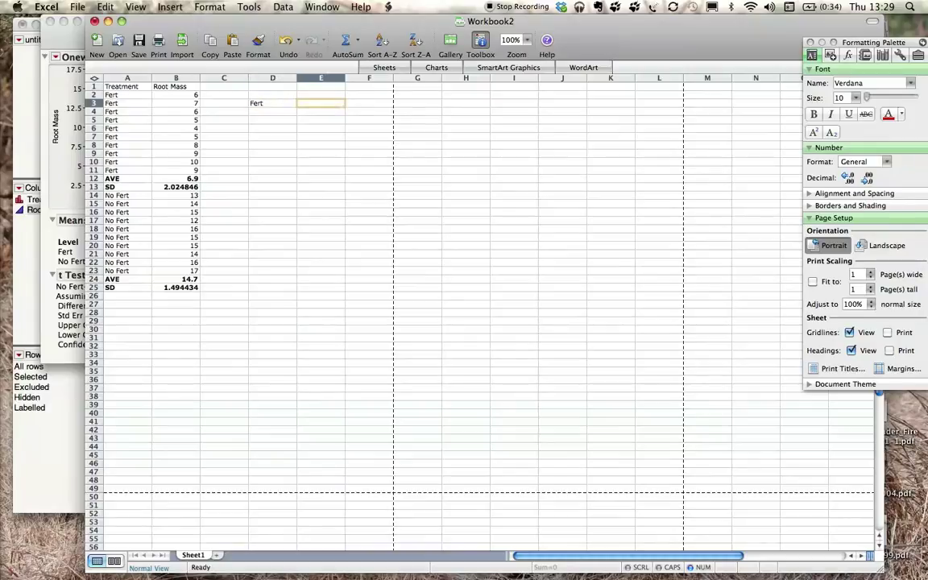
{"action": "type", "text": "No Fert"}
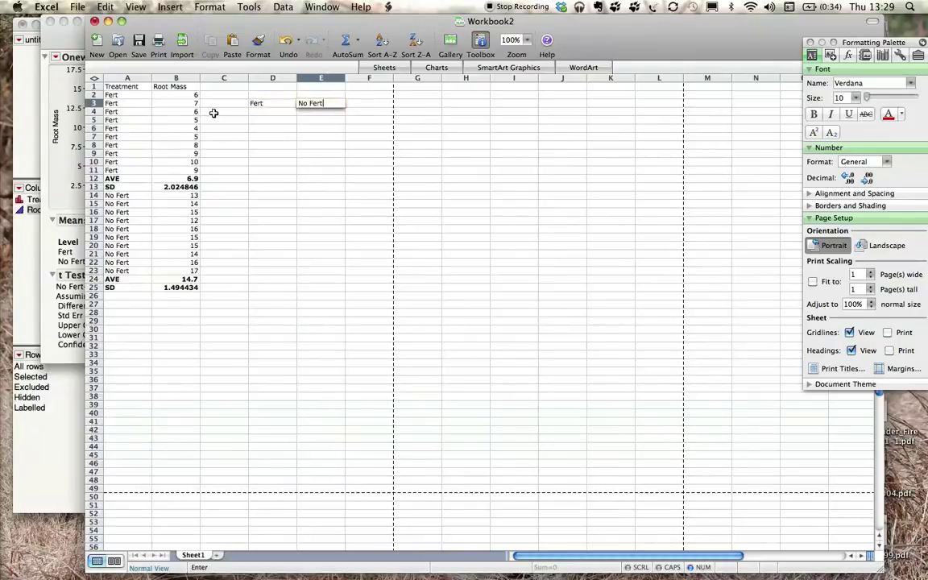
{"action": "left_click_drag", "start_coordinate": [113, 181], "coordinate": [167, 186]}
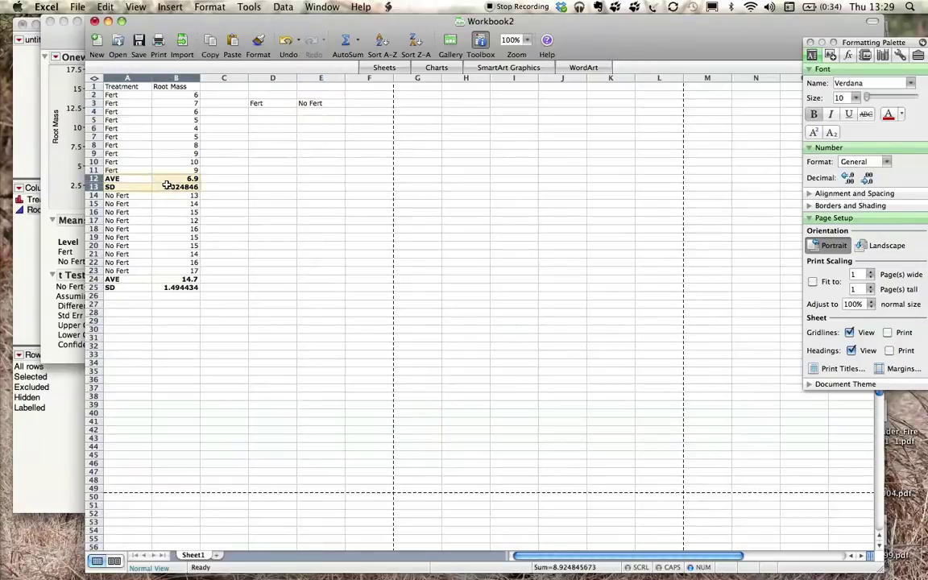
{"action": "left_click", "coordinate": [230, 112]}
{"action": "type", "text": "AVE"}
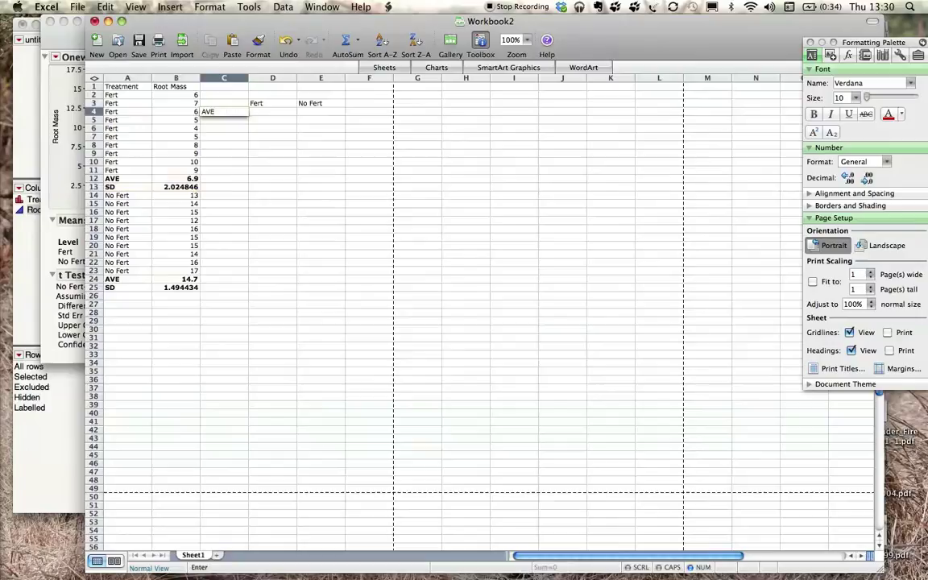
{"action": "key", "text": "Return"}
{"action": "type", "text": "SD"}
{"action": "key", "text": "Tab"}
{"action": "key", "text": "Up"}
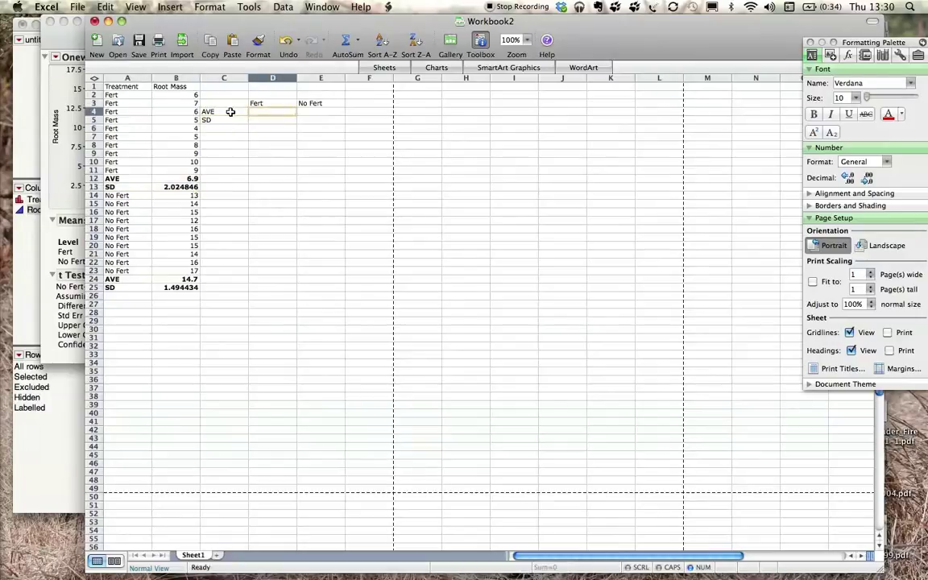
- Fill in AVE 6.9/14.7 and SD 2.02/1.49, then select D3:E4 for charting
{"action": "type", "text": "6.9"}
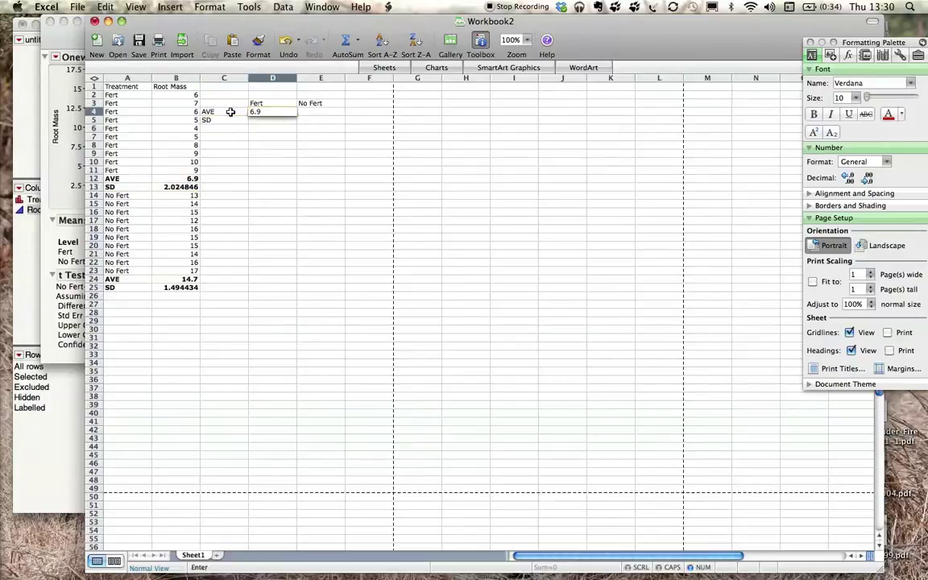
{"action": "key", "text": "Return"}
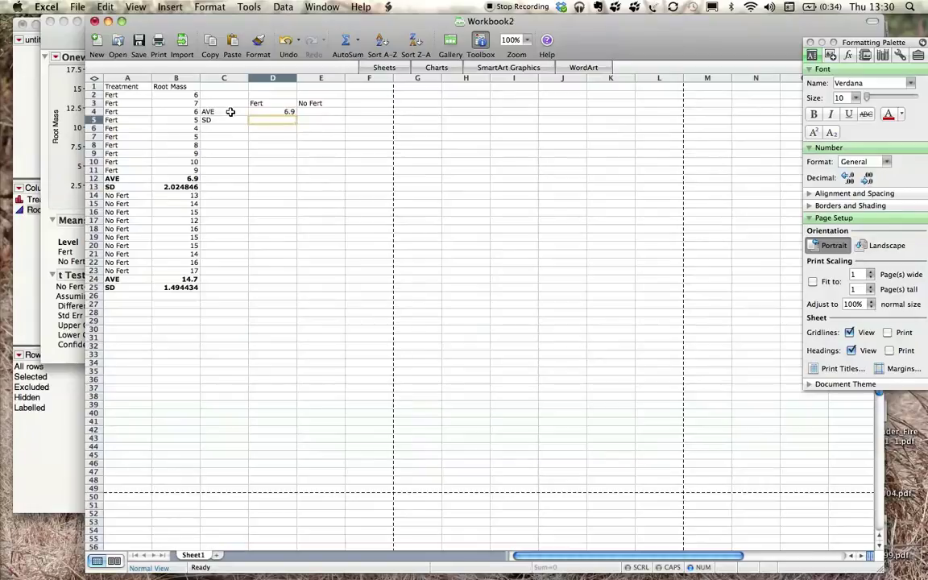
{"action": "type", "text": "2.02"}
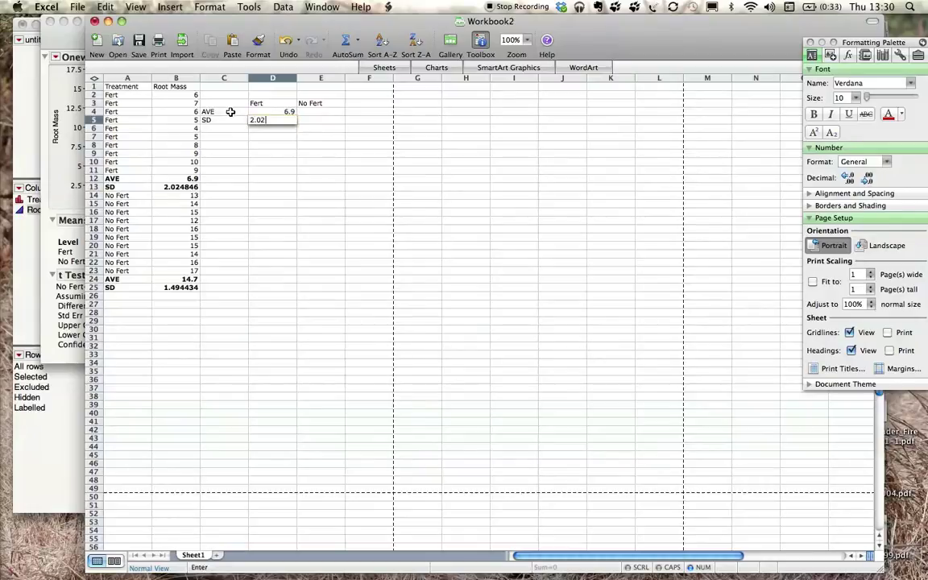
{"action": "key", "text": "Tab"}
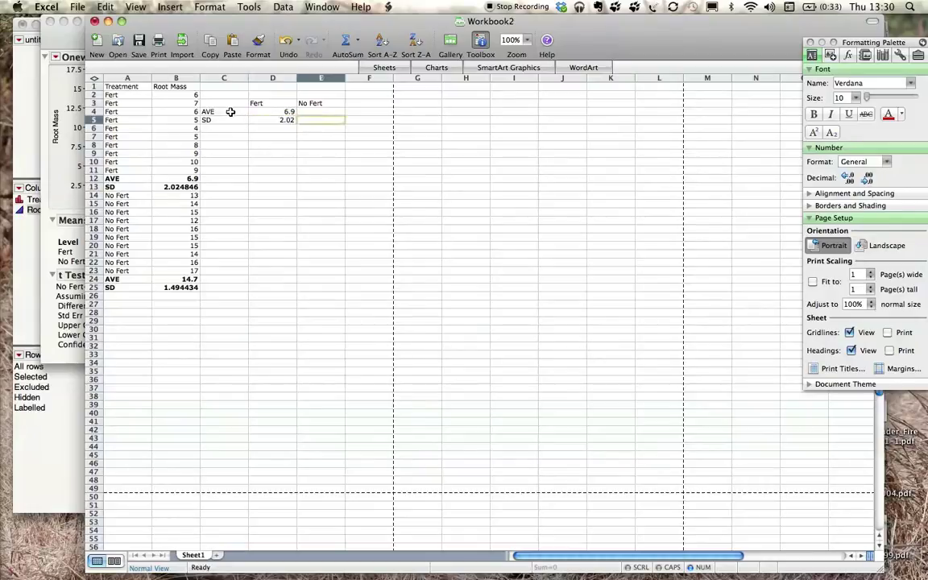
{"action": "key", "text": "Up"}
{"action": "type", "text": "1"}
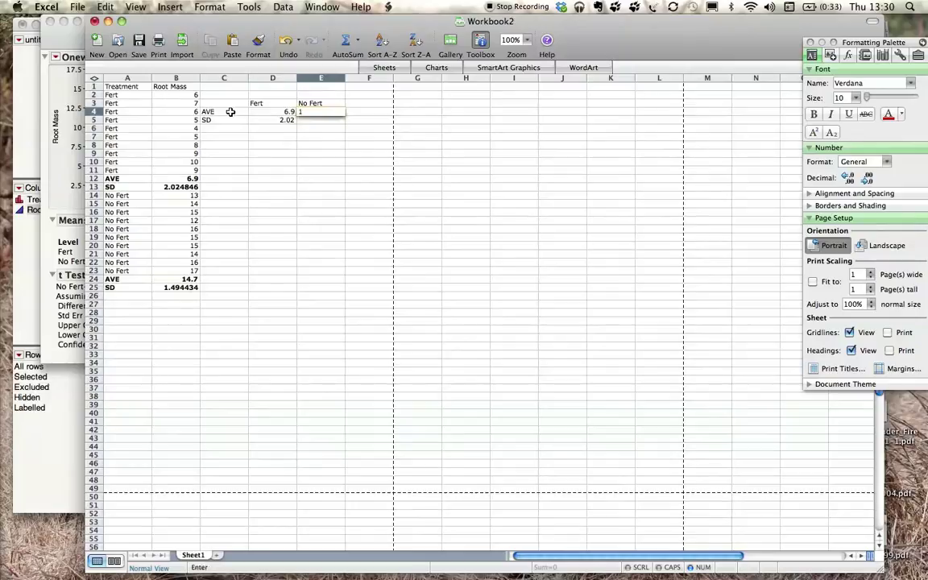
{"action": "key", "text": "Return"}
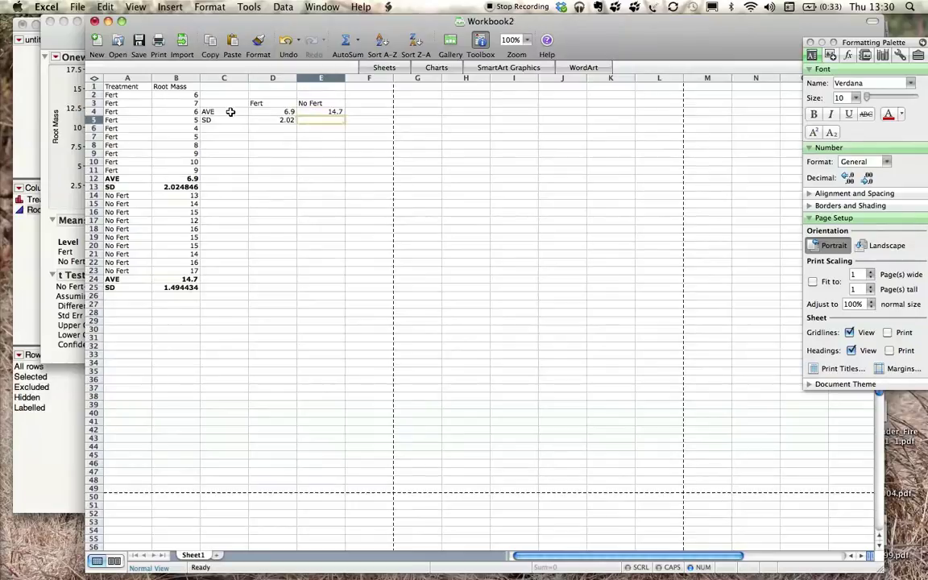
{"action": "type", "text": "1.49"}
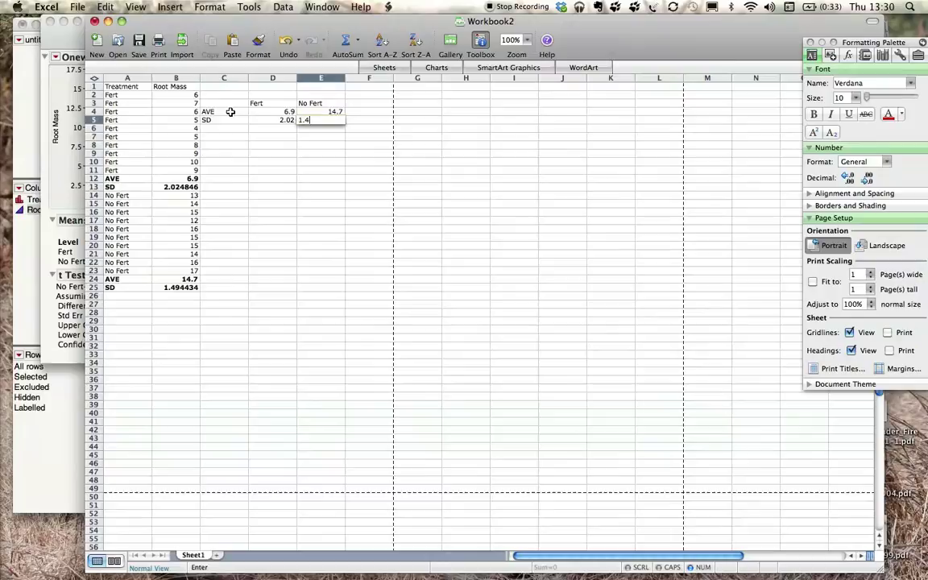
{"action": "left_click", "coordinate": [258, 143]}
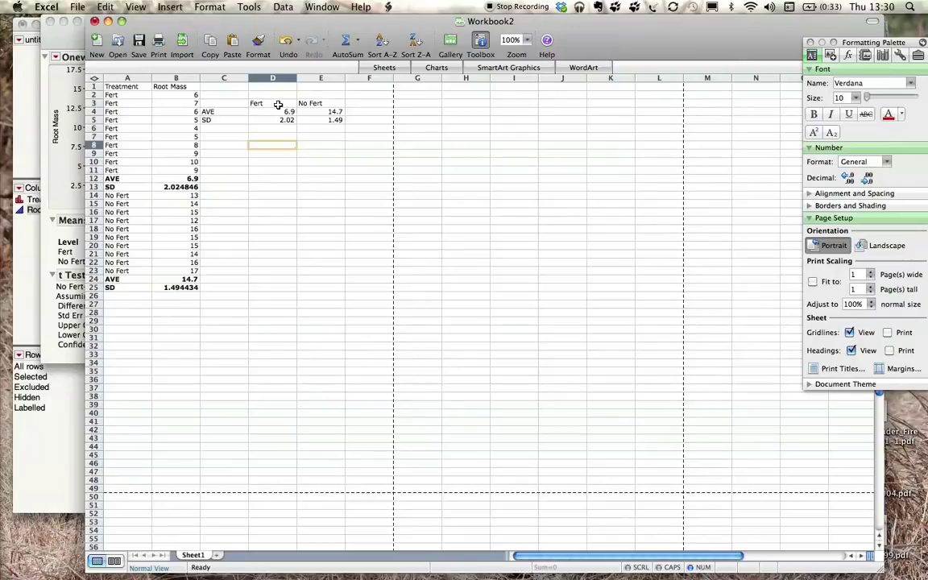
{"action": "left_click_drag", "start_coordinate": [275, 105], "coordinate": [316, 111]}
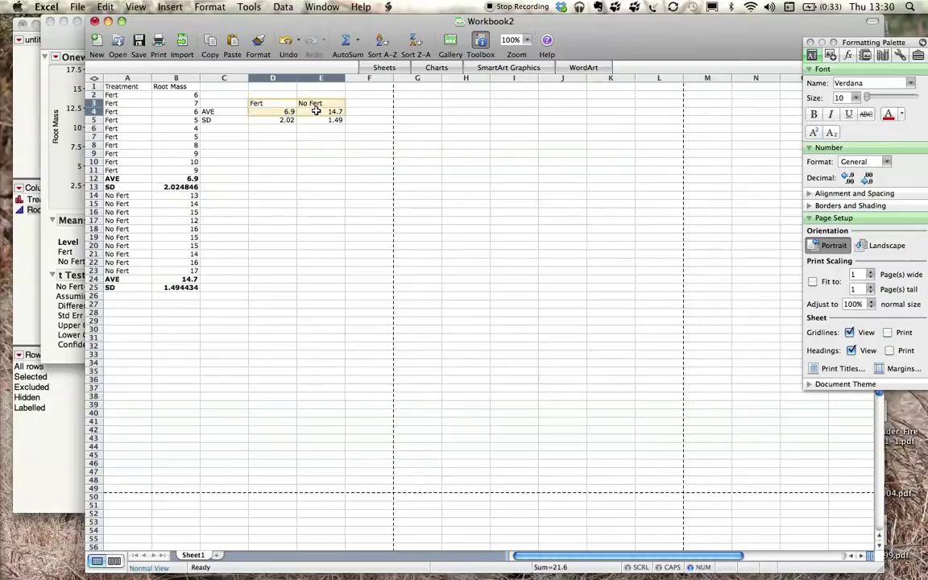
- Insert a Clustered Column chart from the selected Fert and No Fert averages
{"action": "left_click", "coordinate": [169, 7]}
{"action": "left_click", "coordinate": [189, 62]}
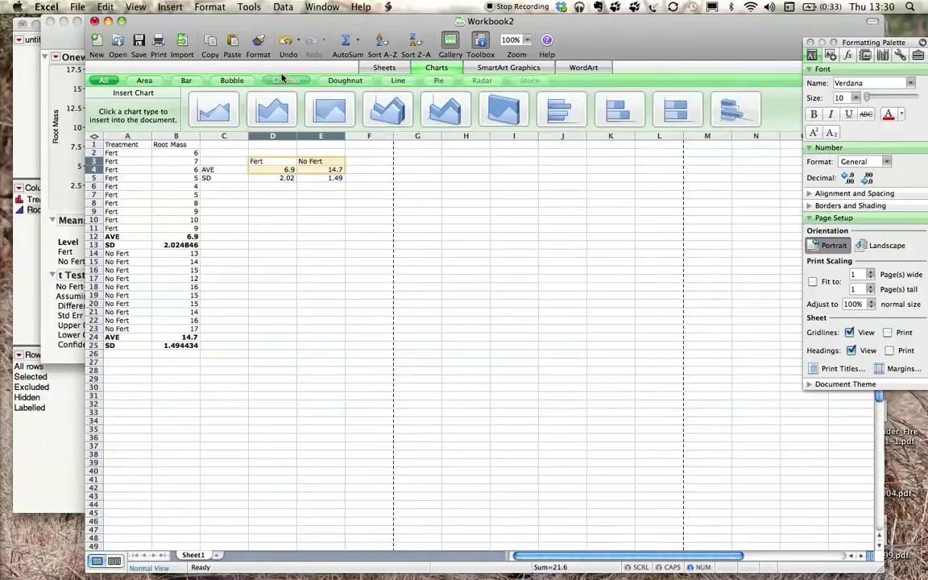
{"action": "left_click", "coordinate": [284, 79]}
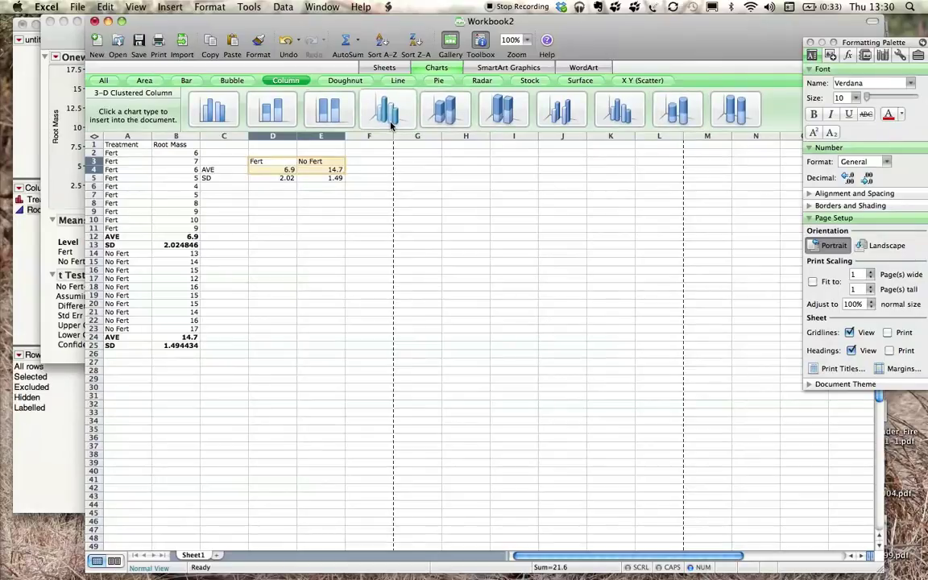
{"action": "left_click", "coordinate": [228, 115]}
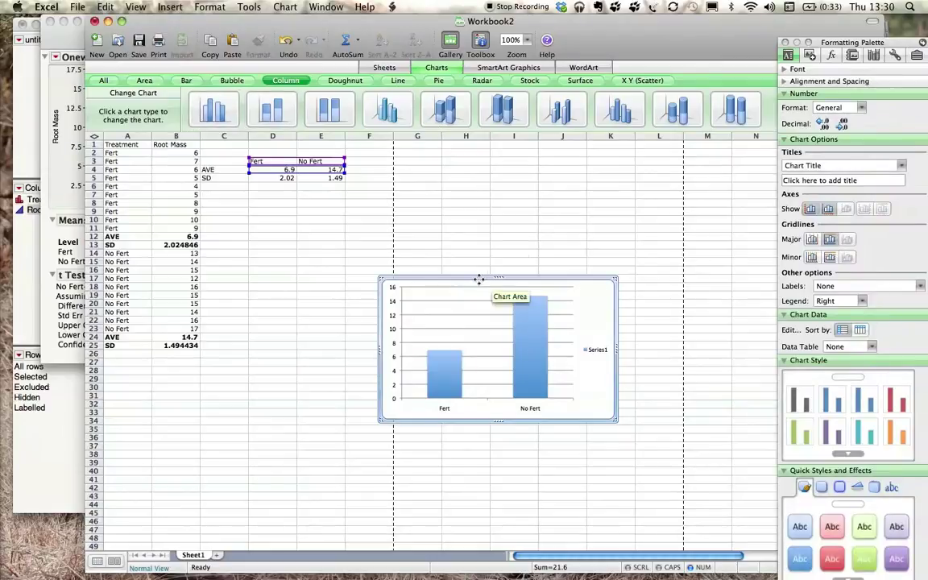
- Move and enlarge the chart beside the summary table, deleting its legend and gridlines
{"action": "left_click_drag", "start_coordinate": [479, 281], "coordinate": [356, 195]}
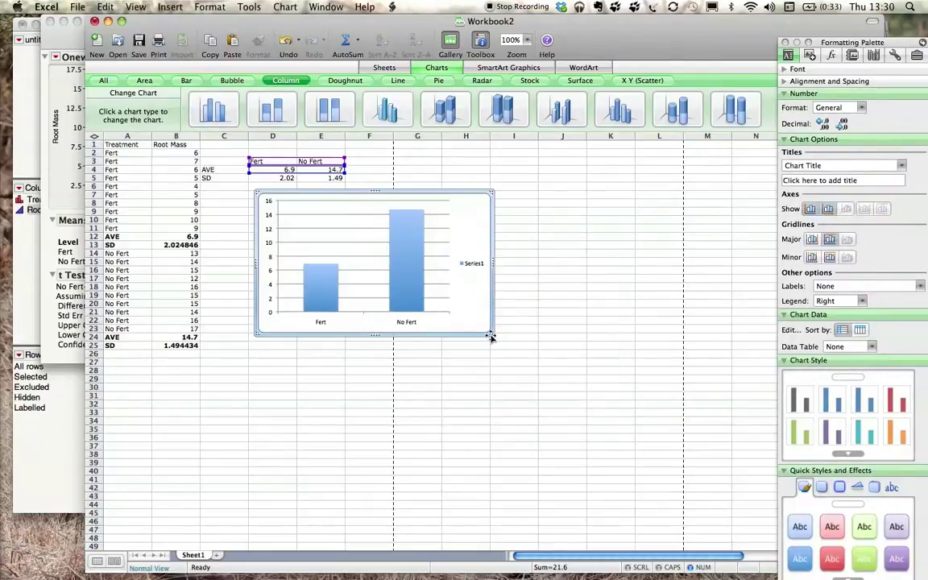
{"action": "left_click_drag", "start_coordinate": [491, 338], "coordinate": [657, 444]}
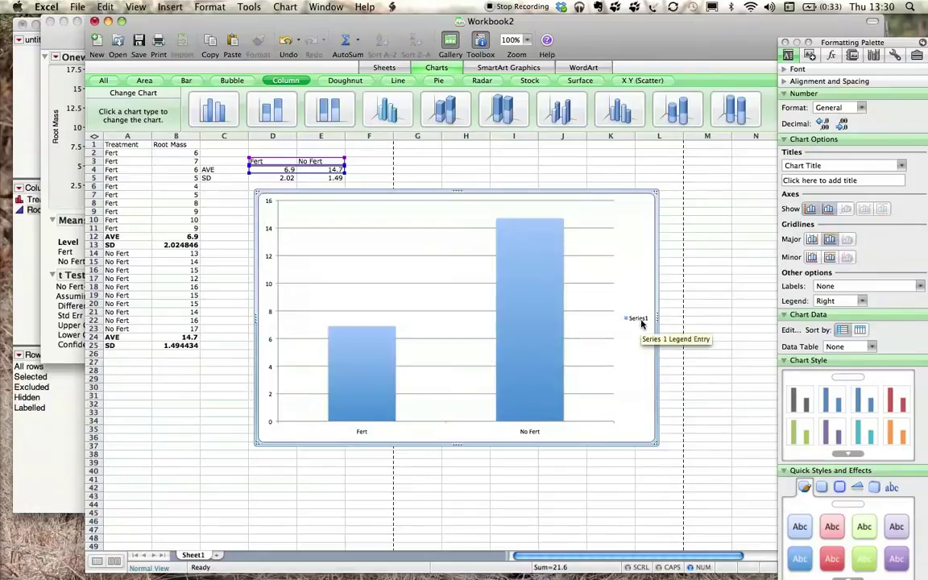
{"action": "key", "text": "Delete"}
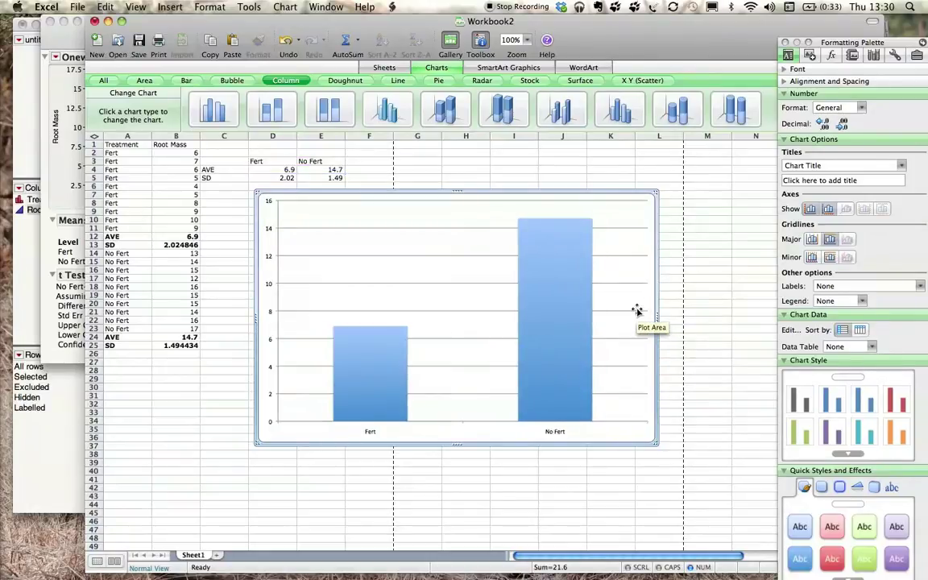
{"action": "left_click", "coordinate": [637, 310]}
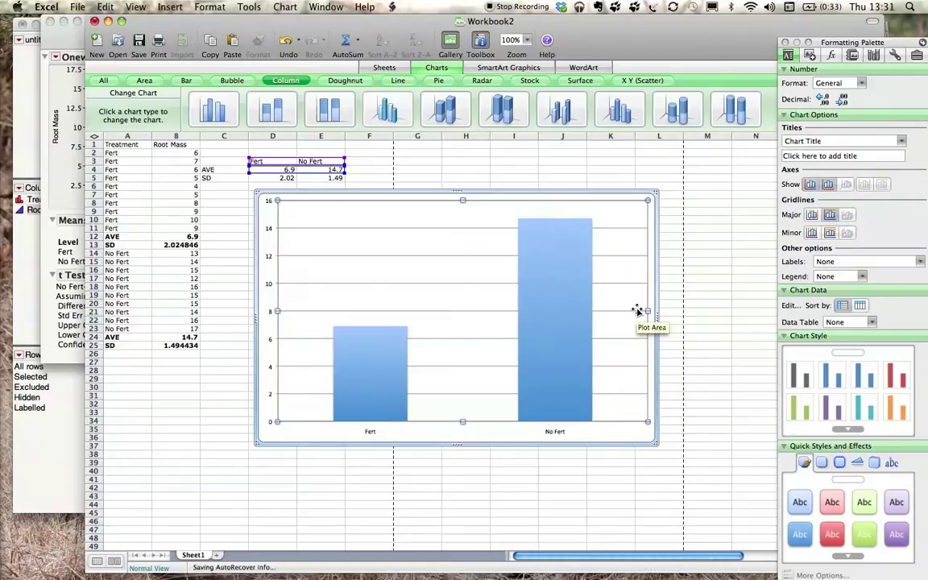
{"action": "left_click", "coordinate": [616, 314]}
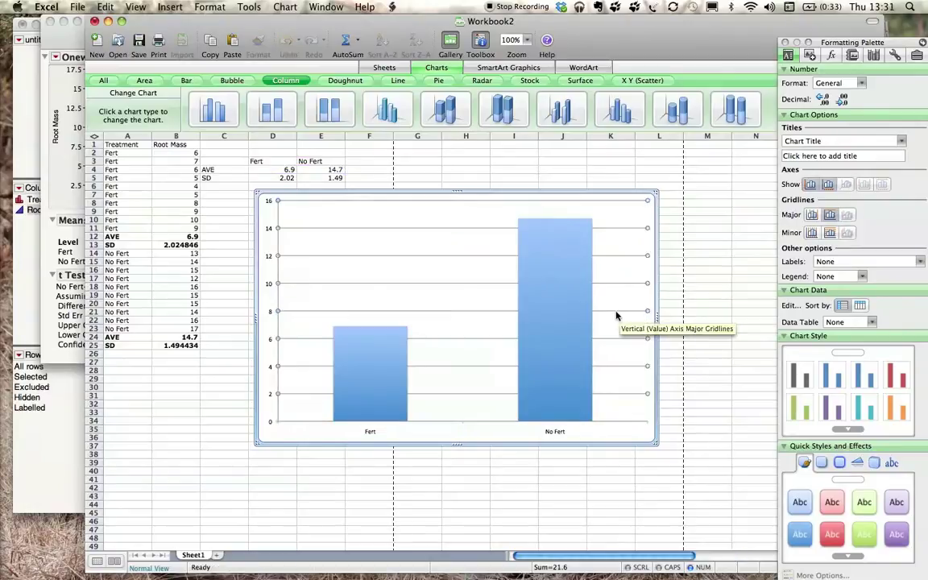
{"action": "key", "text": "Delete"}
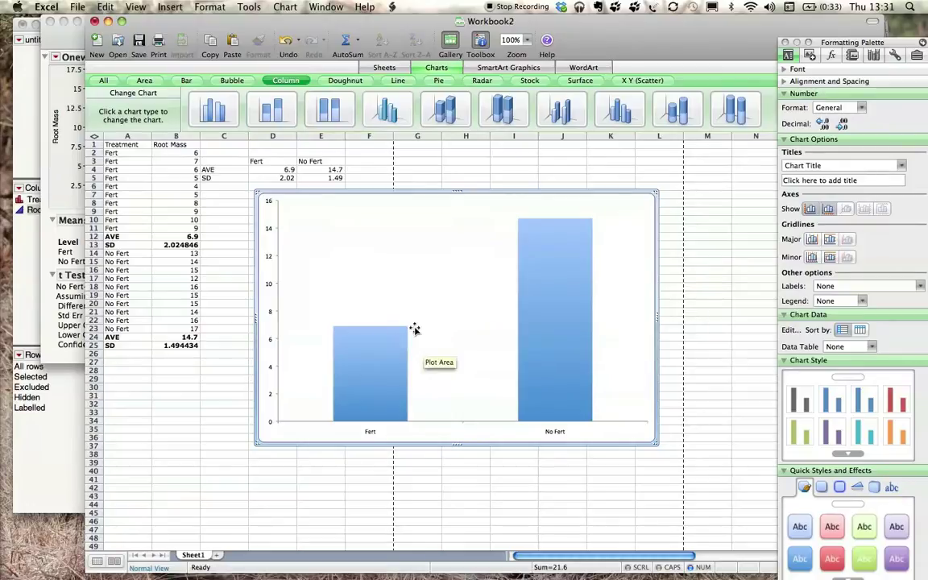
- Give the mean bar series capped error bars in both directions, with the amount set to Custom
{"action": "left_click", "coordinate": [363, 384]}
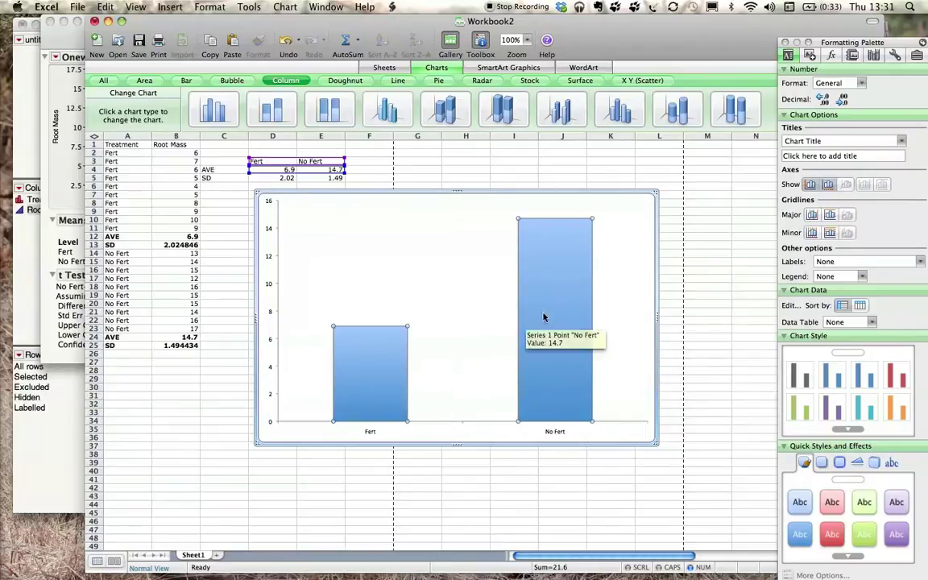
{"action": "double_click", "coordinate": [383, 362]}
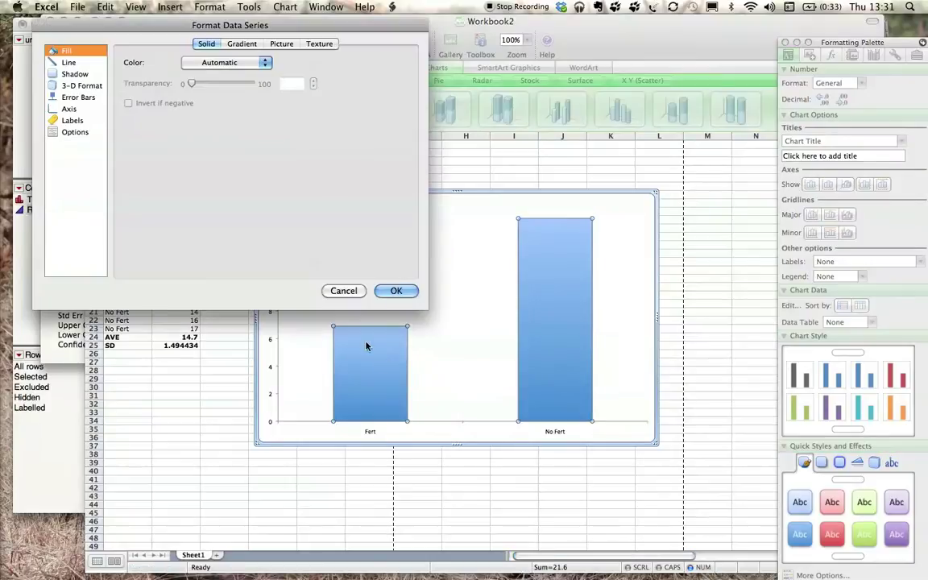
{"action": "left_click_drag", "start_coordinate": [311, 22], "coordinate": [320, 221]}
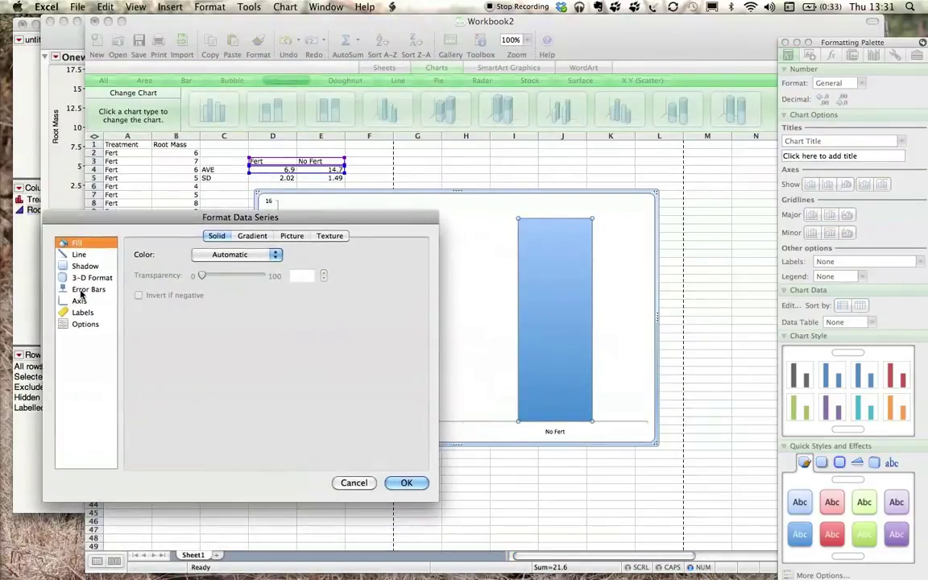
{"action": "left_click", "coordinate": [82, 290]}
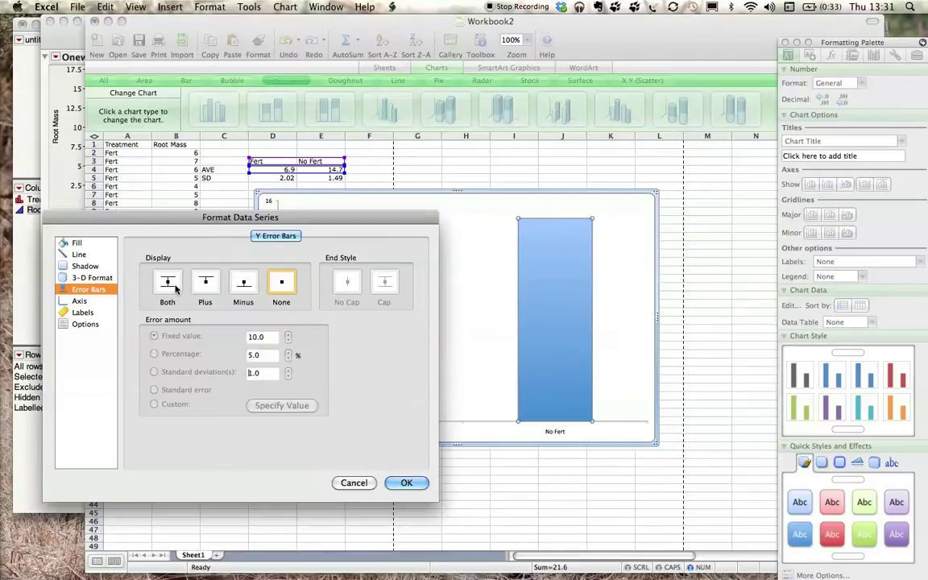
{"action": "left_click", "coordinate": [168, 283]}
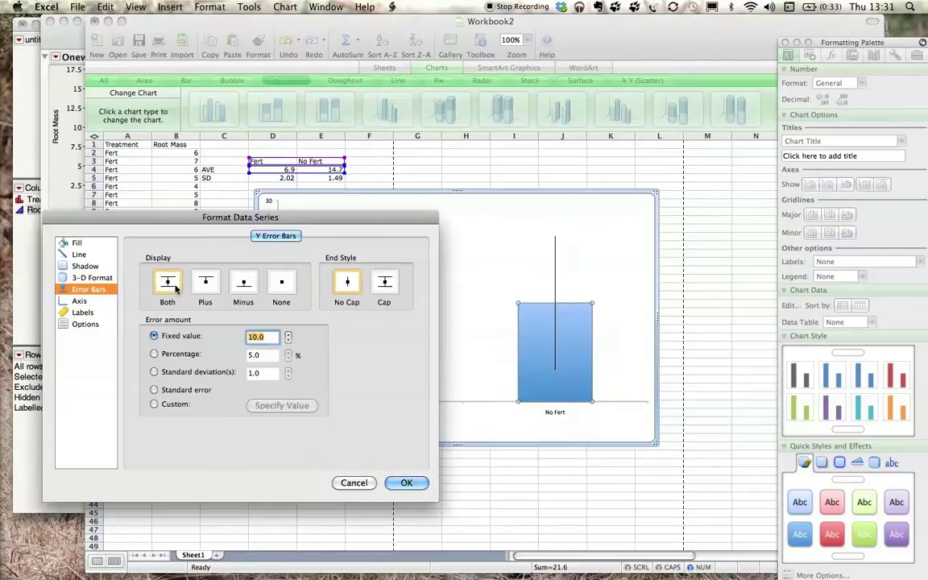
{"action": "left_click", "coordinate": [385, 281]}
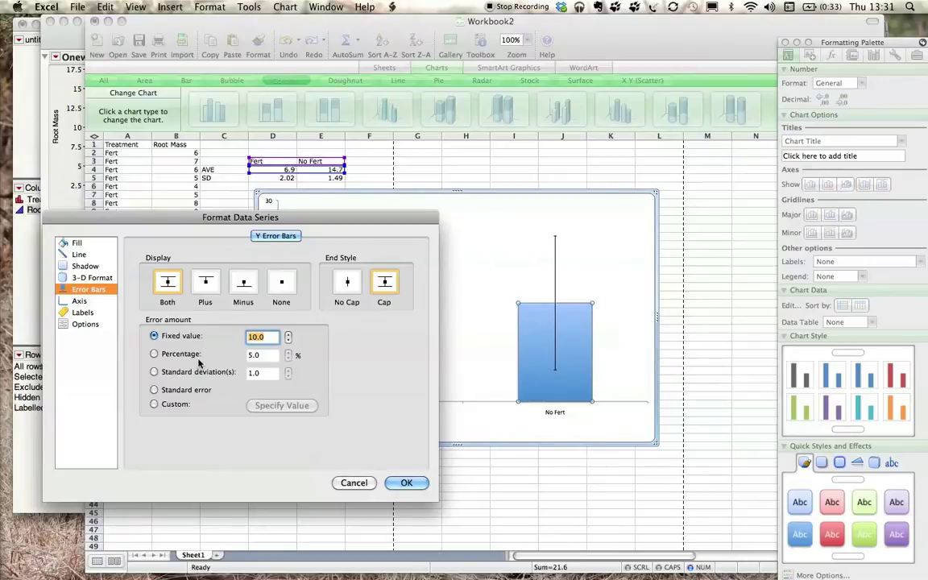
{"action": "left_click", "coordinate": [153, 404]}
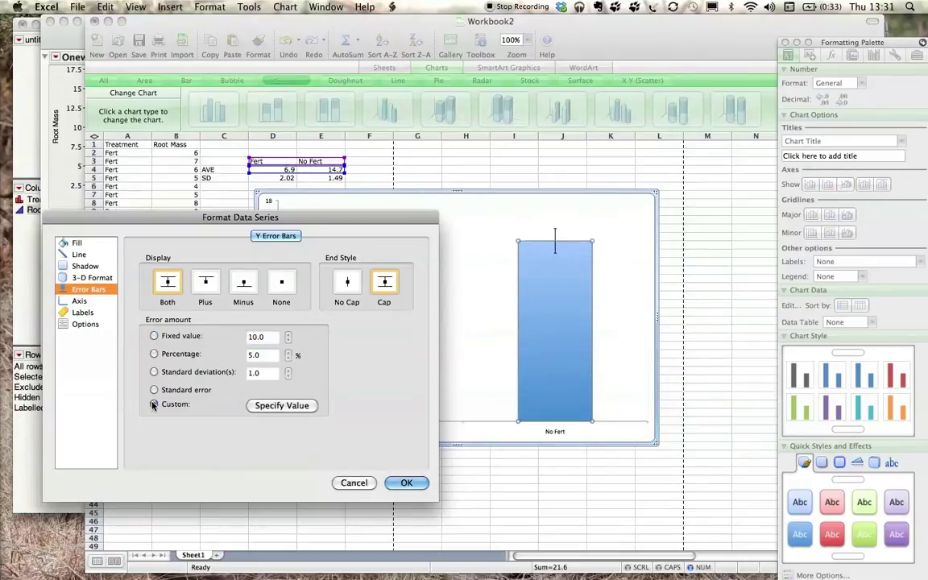
- Set the positive custom error values to the SD range D5:E5
{"action": "left_click", "coordinate": [274, 406]}
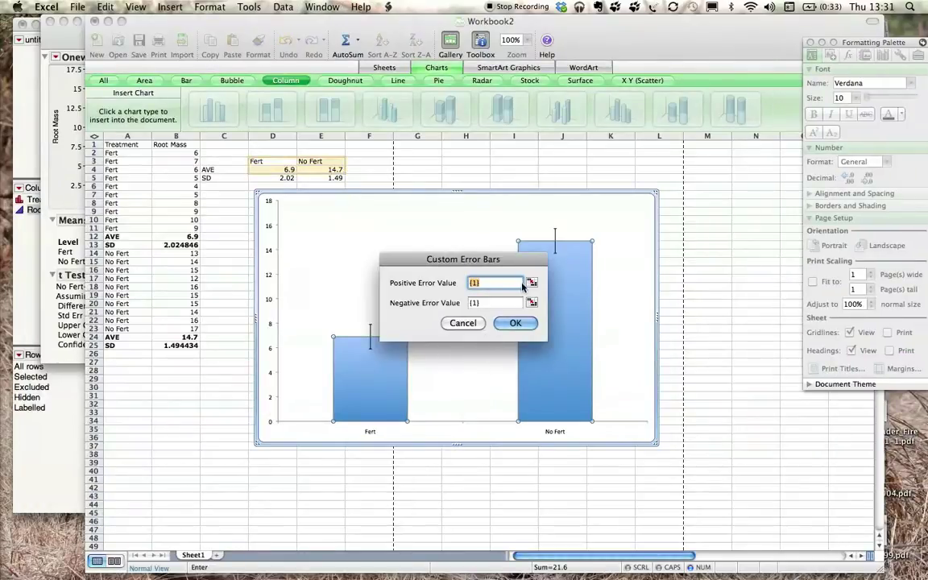
{"action": "left_click_drag", "start_coordinate": [532, 264], "coordinate": [518, 152]}
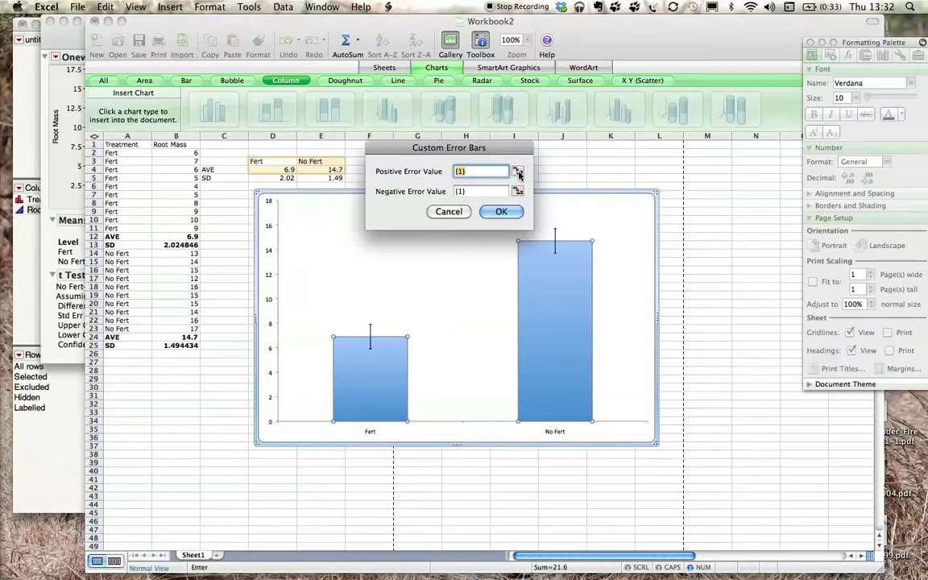
{"action": "left_click", "coordinate": [518, 172]}
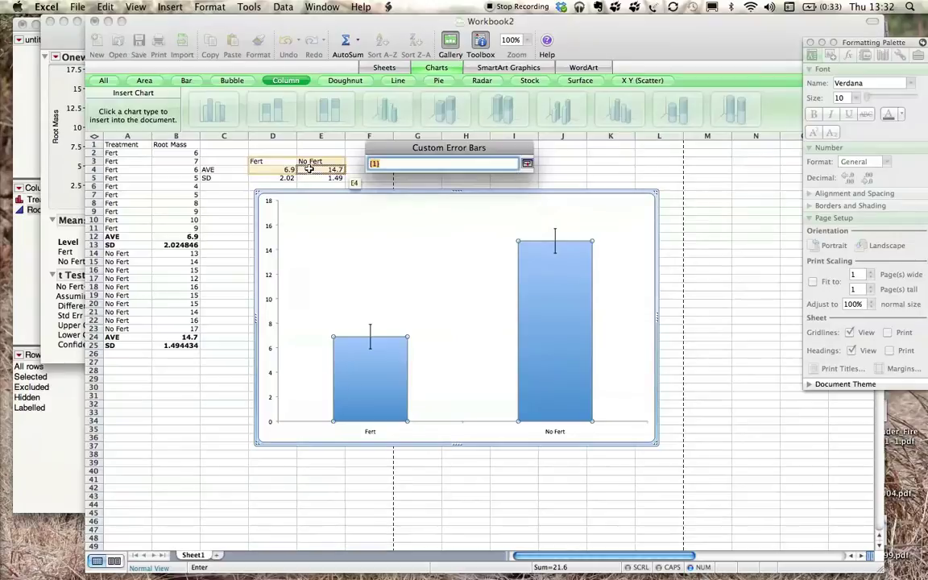
{"action": "left_click", "coordinate": [276, 179]}
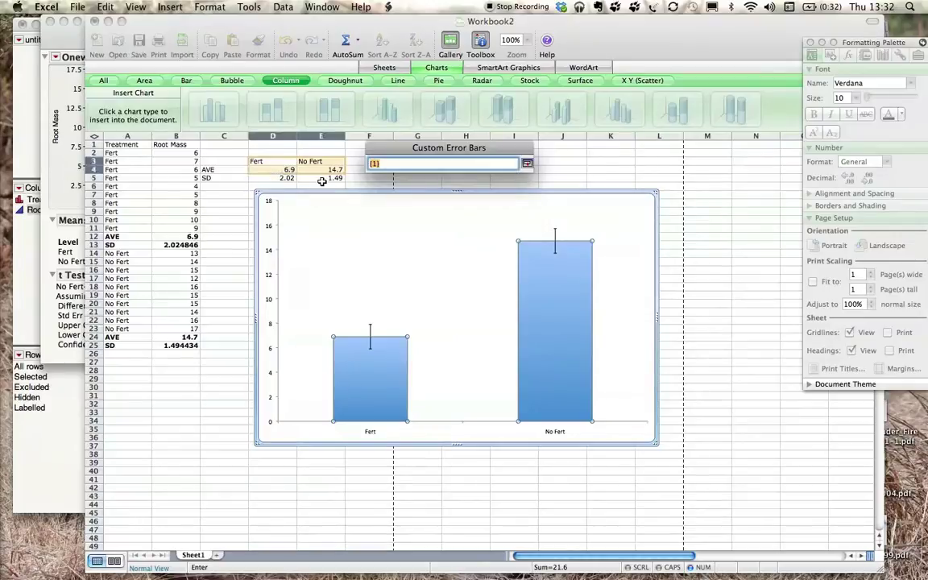
{"action": "left_click_drag", "start_coordinate": [278, 179], "coordinate": [311, 178]}
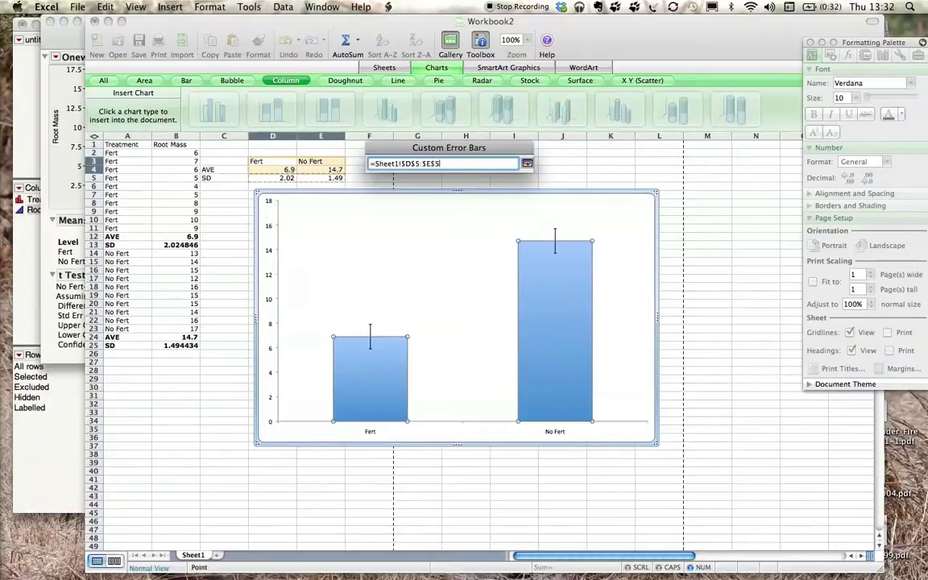
{"action": "left_click", "coordinate": [379, 147]}
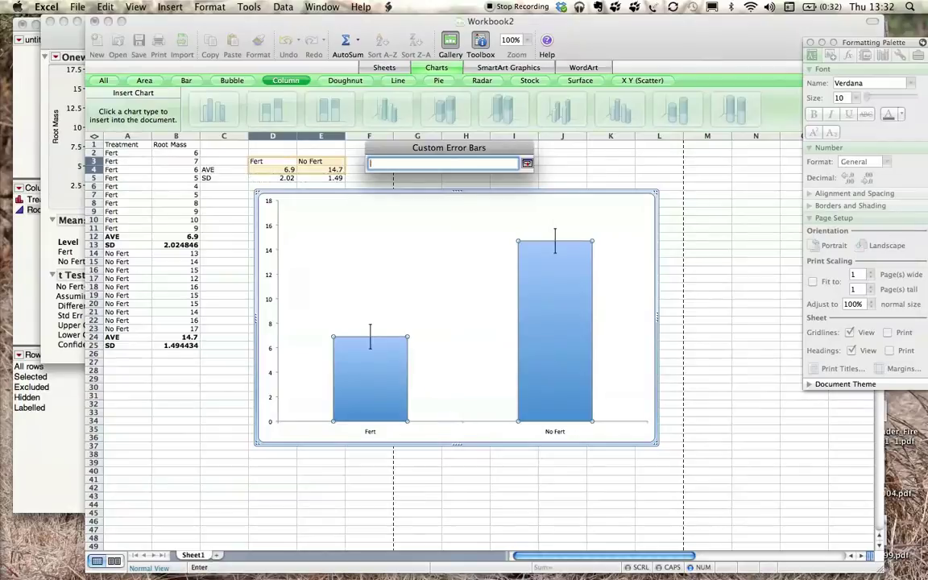
{"action": "left_click", "coordinate": [286, 177]}
{"action": "left_click_drag", "start_coordinate": [286, 177], "coordinate": [311, 178]}
{"action": "left_click", "coordinate": [527, 163]}
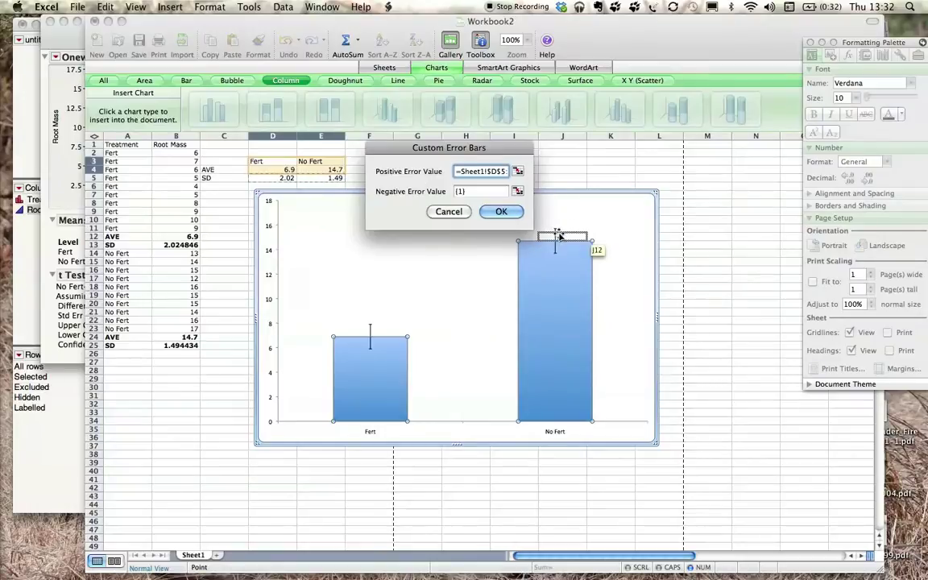
- Set the negative error values to D5:E5 too, giving ±2.02 for Fert and ±1.49 for No Fert
{"action": "left_click", "coordinate": [518, 191]}
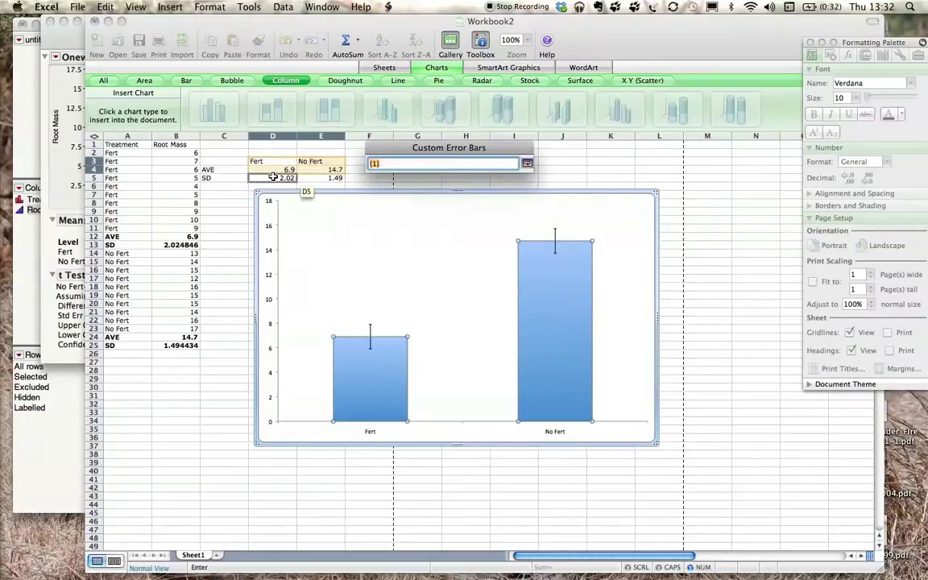
{"action": "left_click_drag", "start_coordinate": [275, 176], "coordinate": [317, 177]}
{"action": "left_click", "coordinate": [528, 164]}
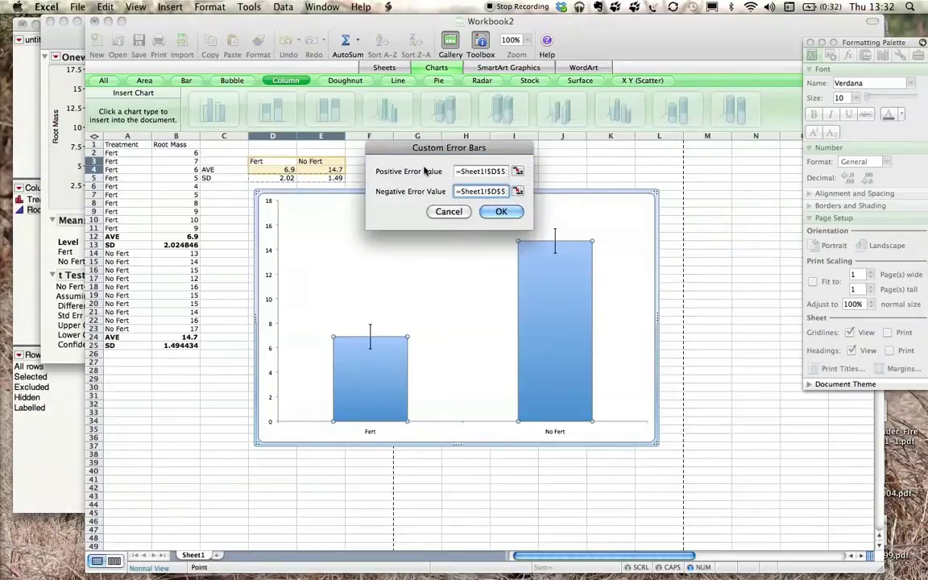
{"action": "left_click", "coordinate": [493, 211]}
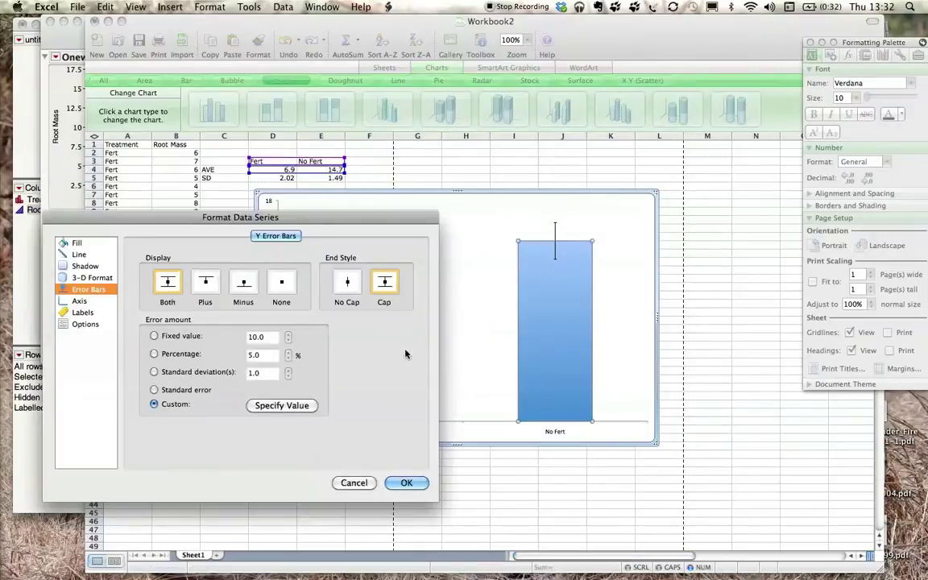
{"action": "left_click", "coordinate": [406, 482]}
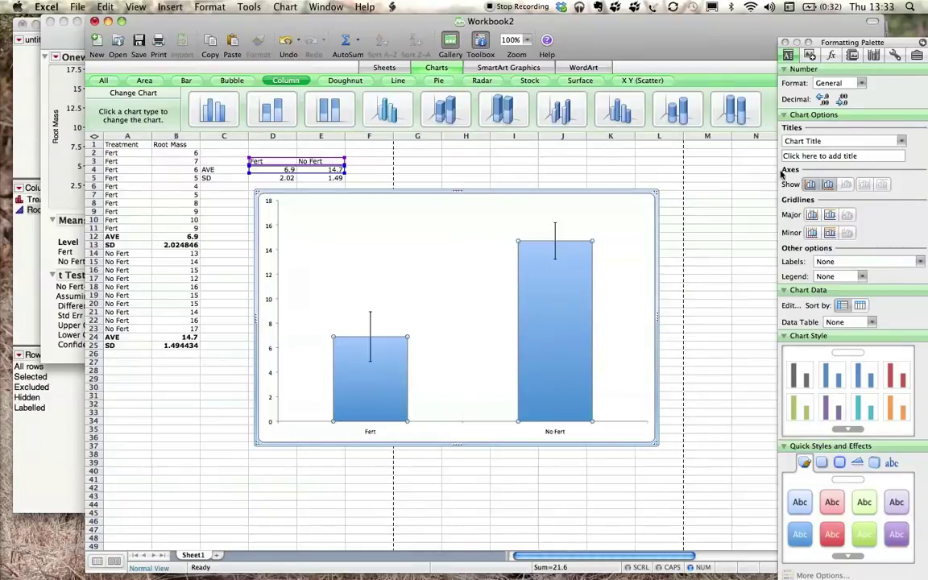
- Title the horizontal category axis 'Treatment'
{"action": "left_click", "coordinate": [806, 141]}
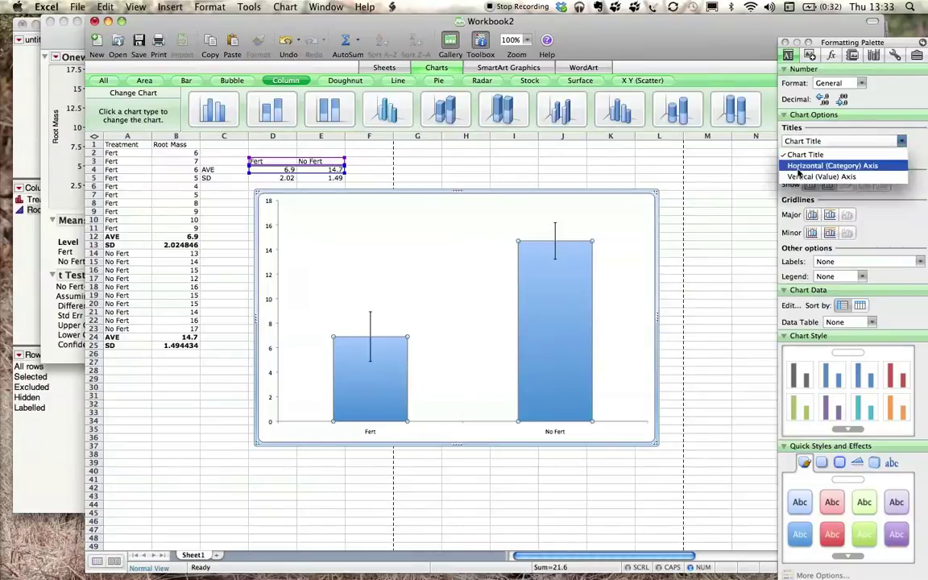
{"action": "left_click", "coordinate": [801, 167]}
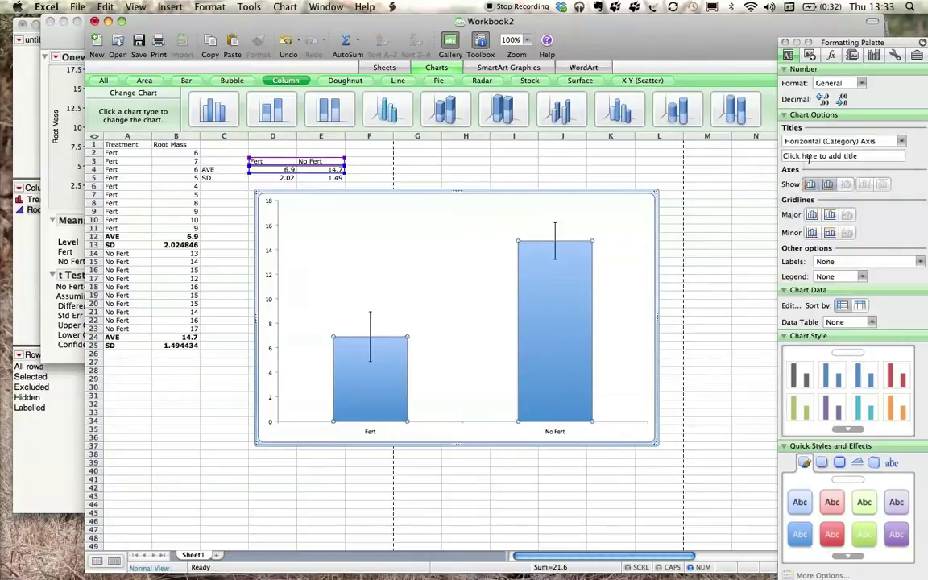
{"action": "left_click", "coordinate": [809, 159]}
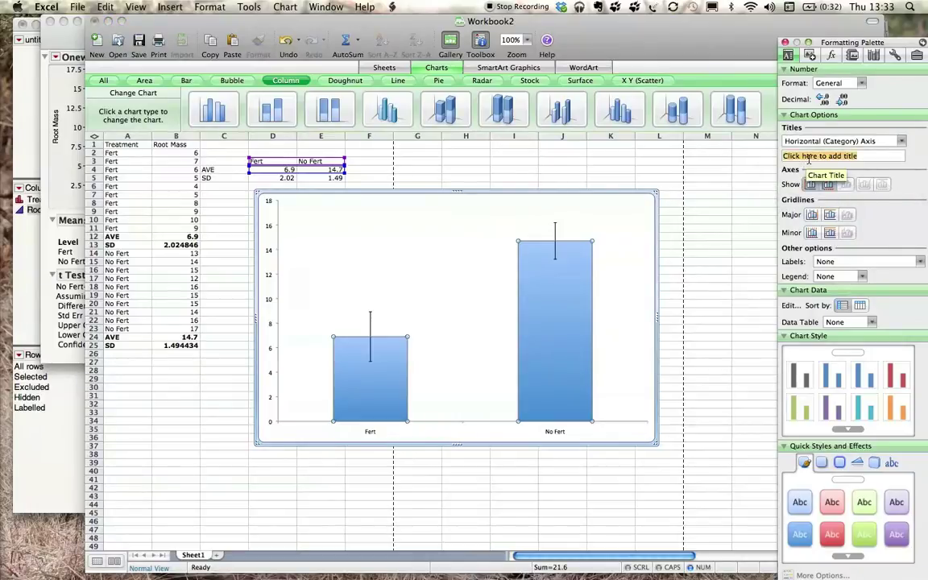
{"action": "type", "text": "Tre"}
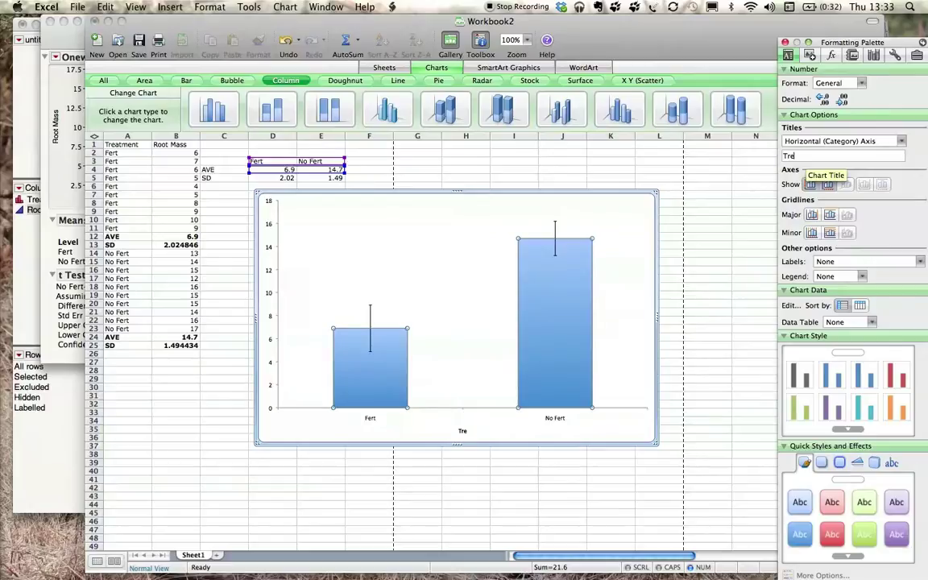
{"action": "type", "text": "atment"}
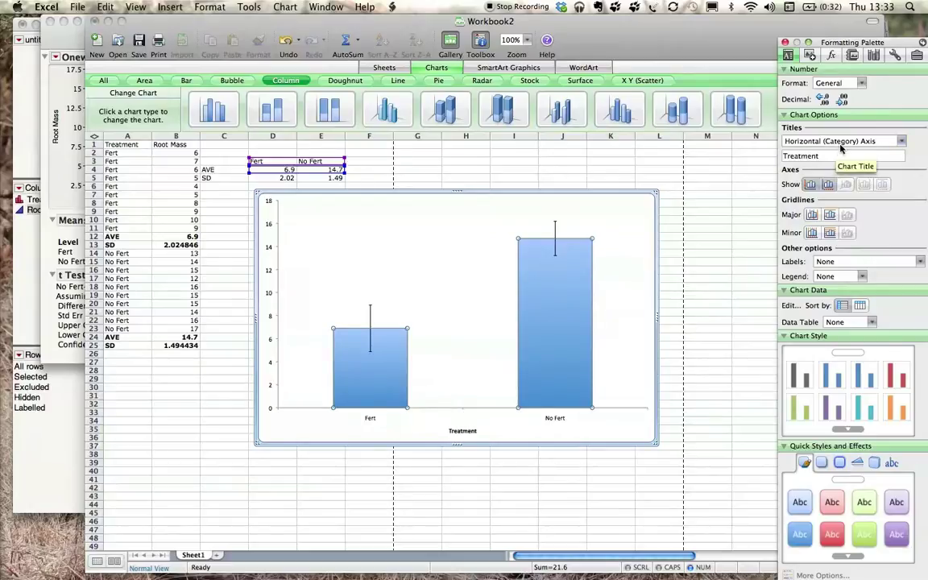
- Title the vertical value axis 'Root Mass (g)'
{"action": "left_click", "coordinate": [846, 142]}
{"action": "left_click", "coordinate": [828, 176]}
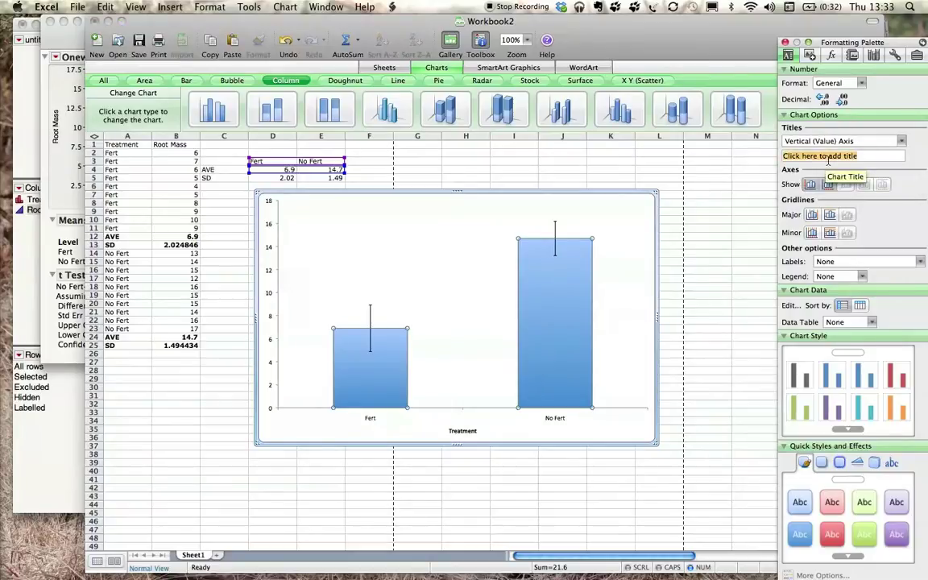
{"action": "left_click", "coordinate": [827, 156]}
{"action": "type", "text": "Root Mass"}
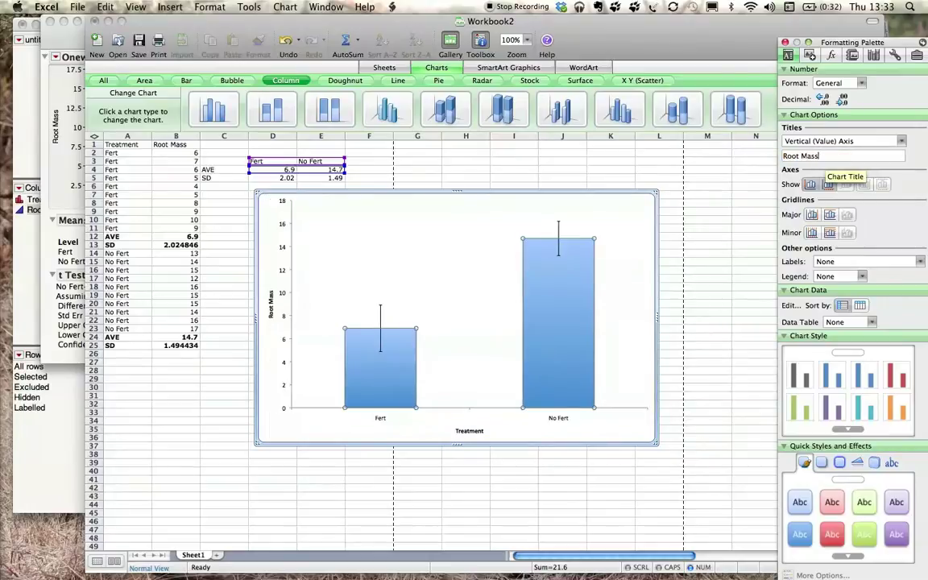
{"action": "type", "text": " (g)"}
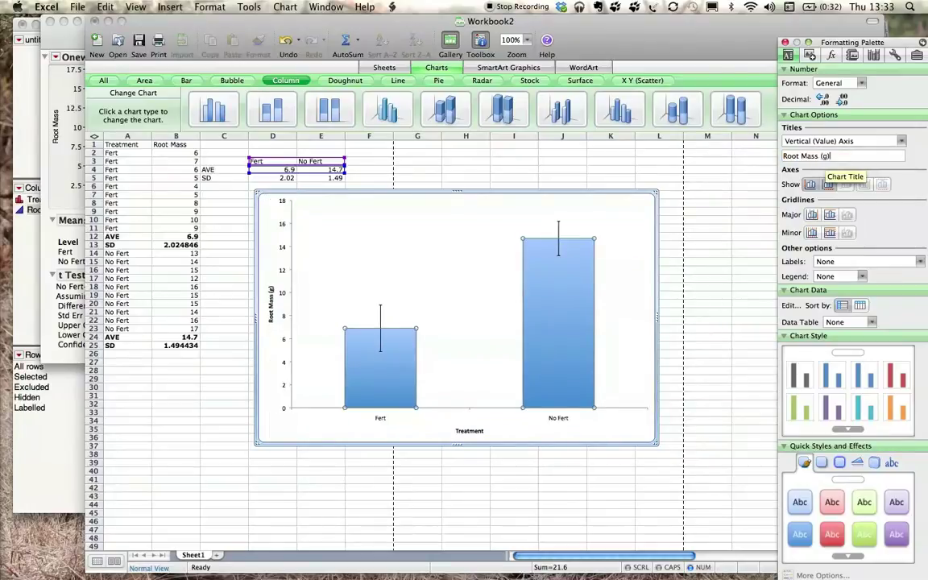